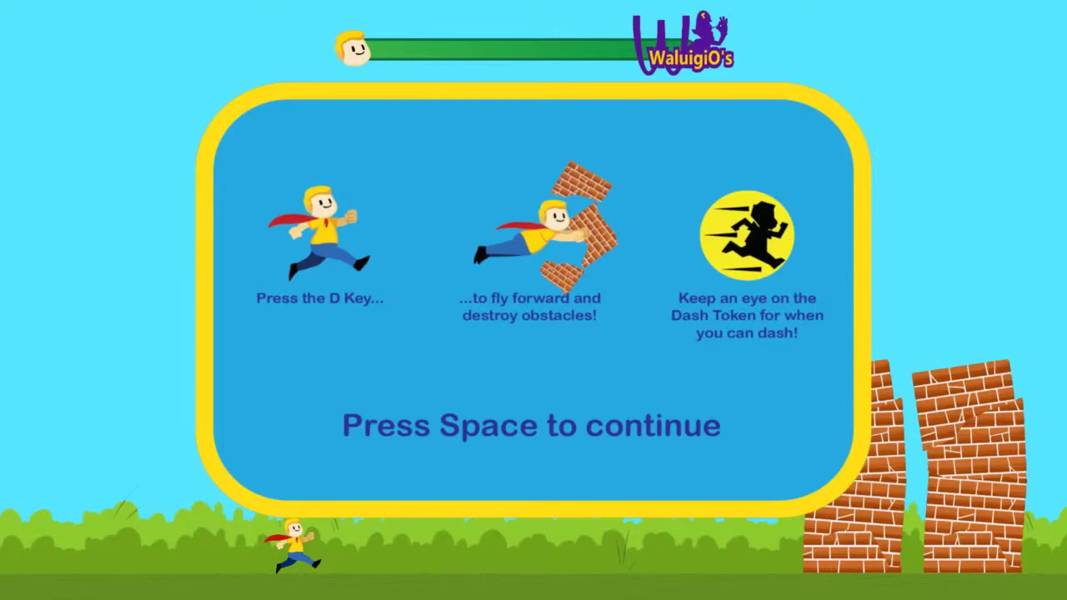
# Step: Close the dash tutorial and dash straight through the first brick walls
pyautogui.press('space')
pyautogui.press('d')
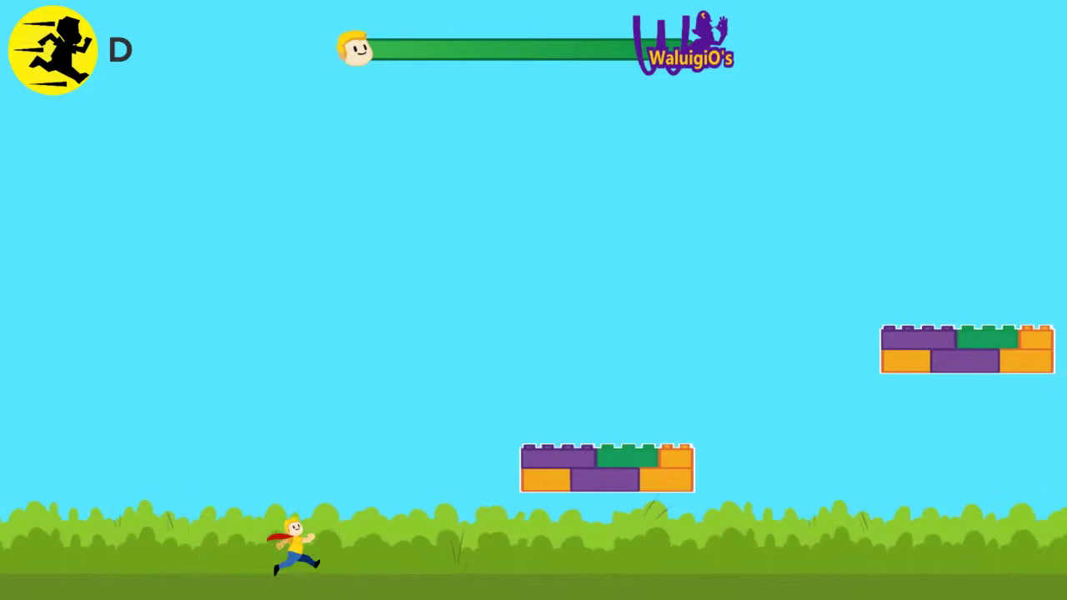
# Step: Restart after the game over and jump the floating platforms, ducking rockets and dashing a brick tower
pyautogui.press('space')
pyautogui.press('space')
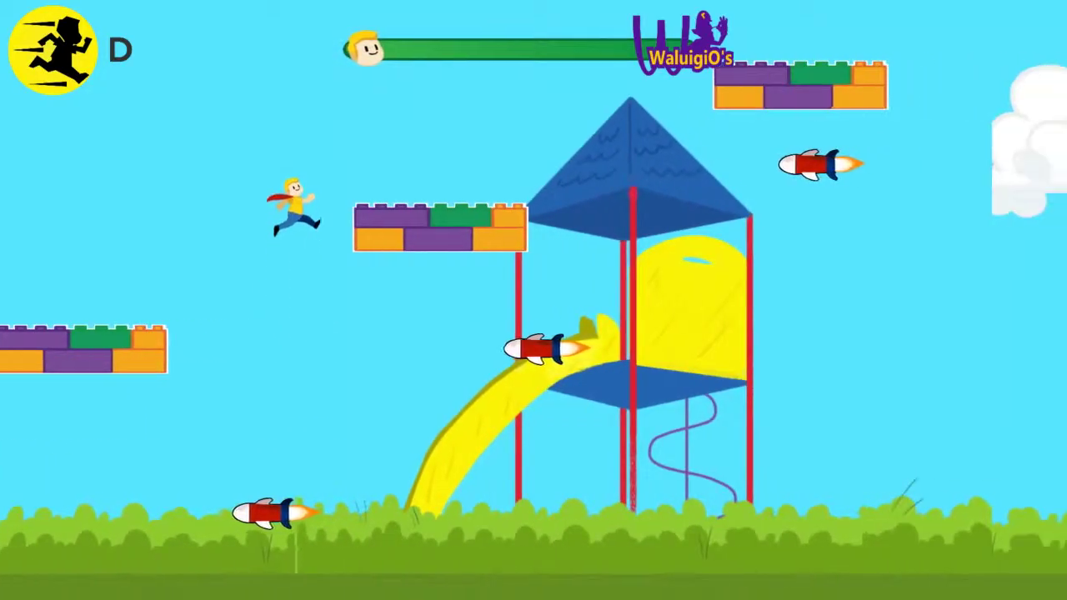
pyautogui.press('space')
pyautogui.press('space')
pyautogui.press('space')
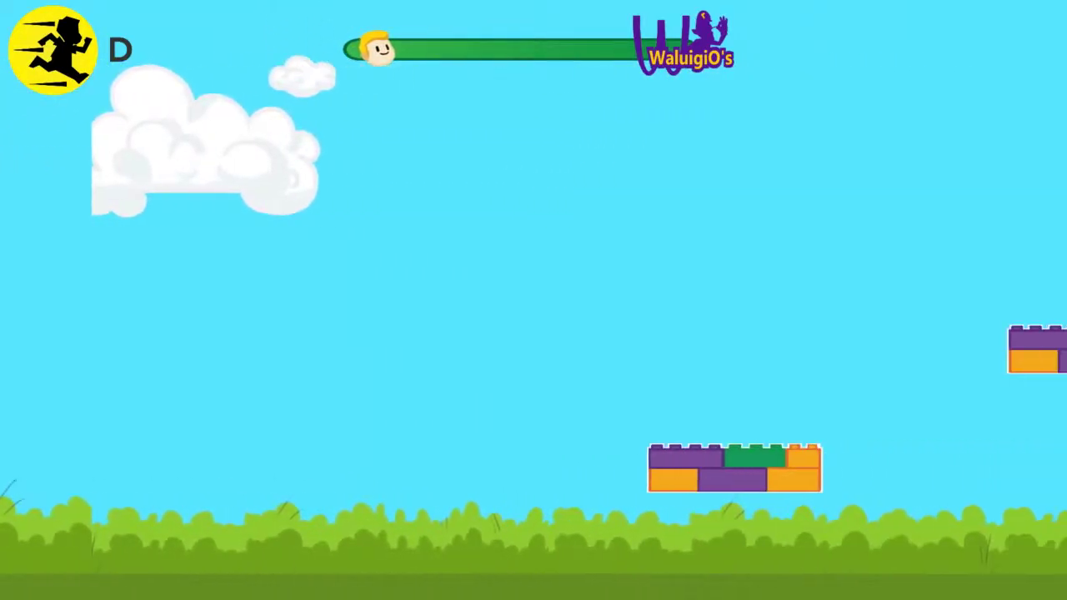
pyautogui.press('space')
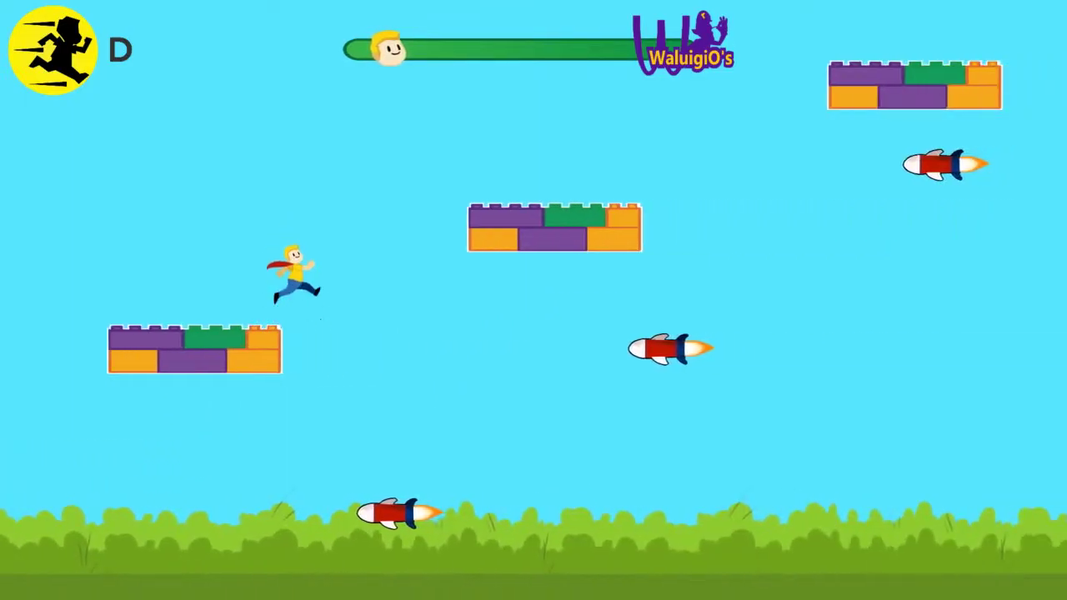
pyautogui.press('space')
pyautogui.press('space')
pyautogui.press('space')
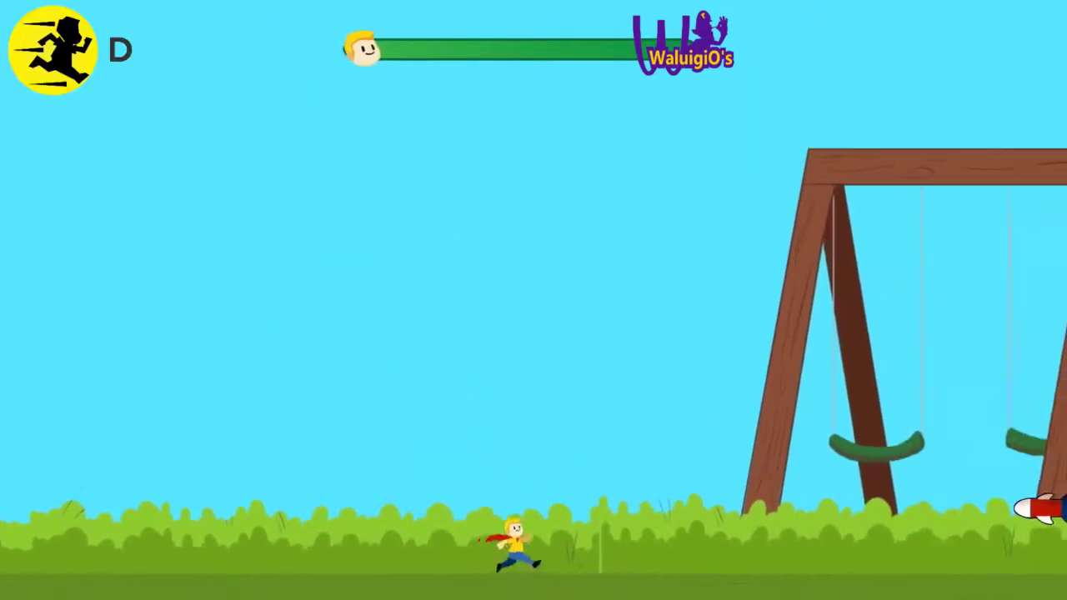
pyautogui.press('space')
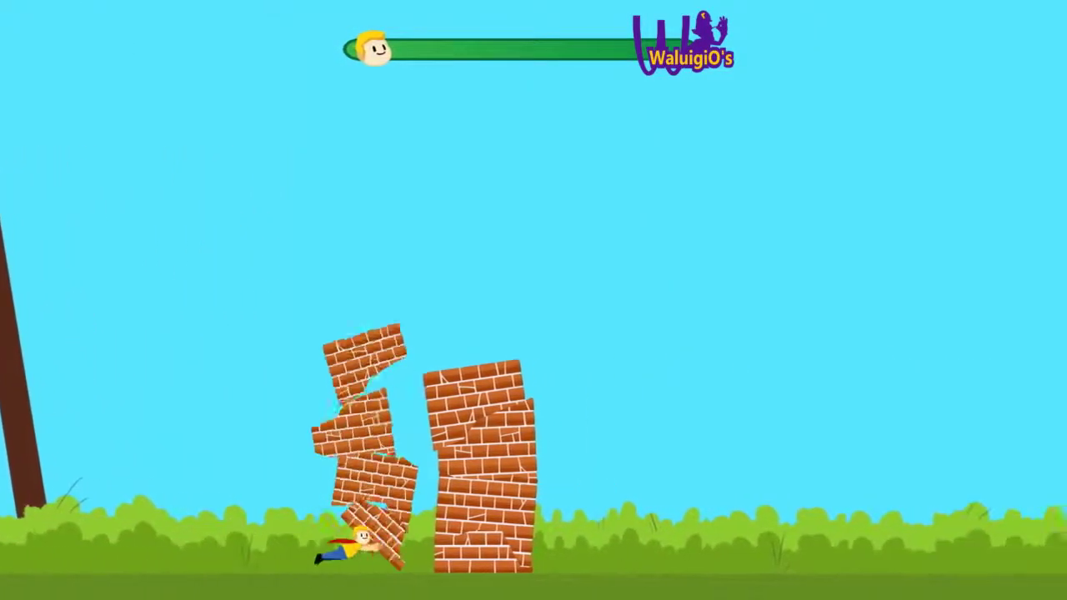
pyautogui.press('Down')
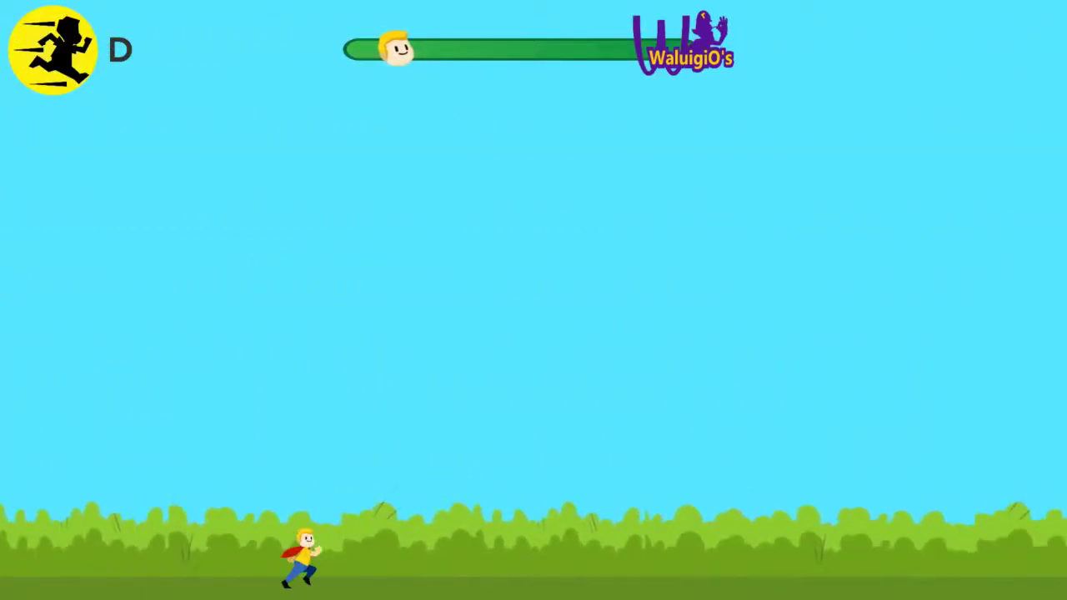
pyautogui.press('space')
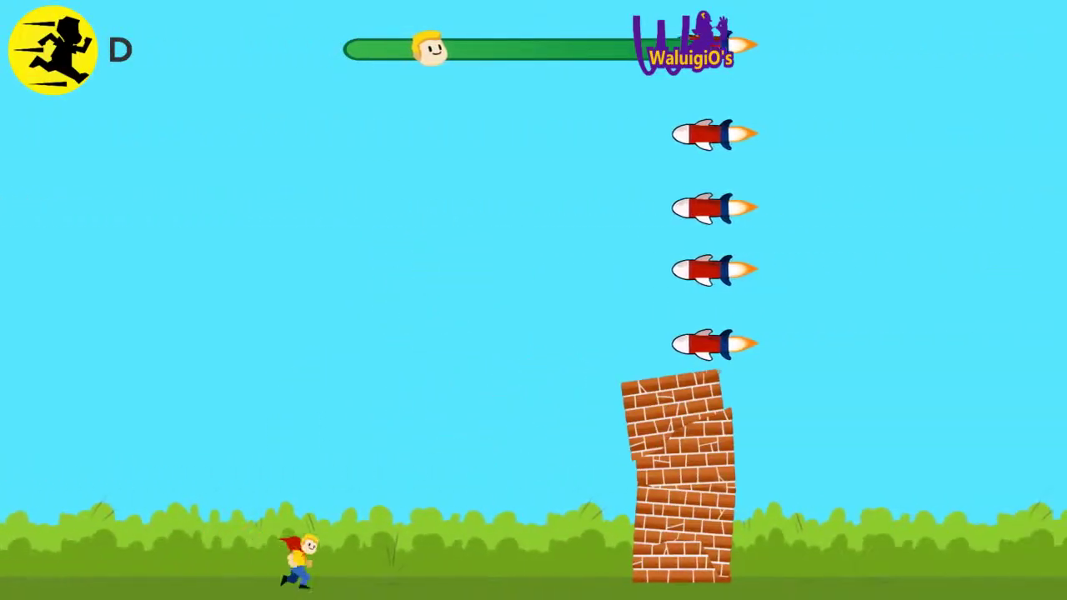
pyautogui.press('d')
pyautogui.press('d')
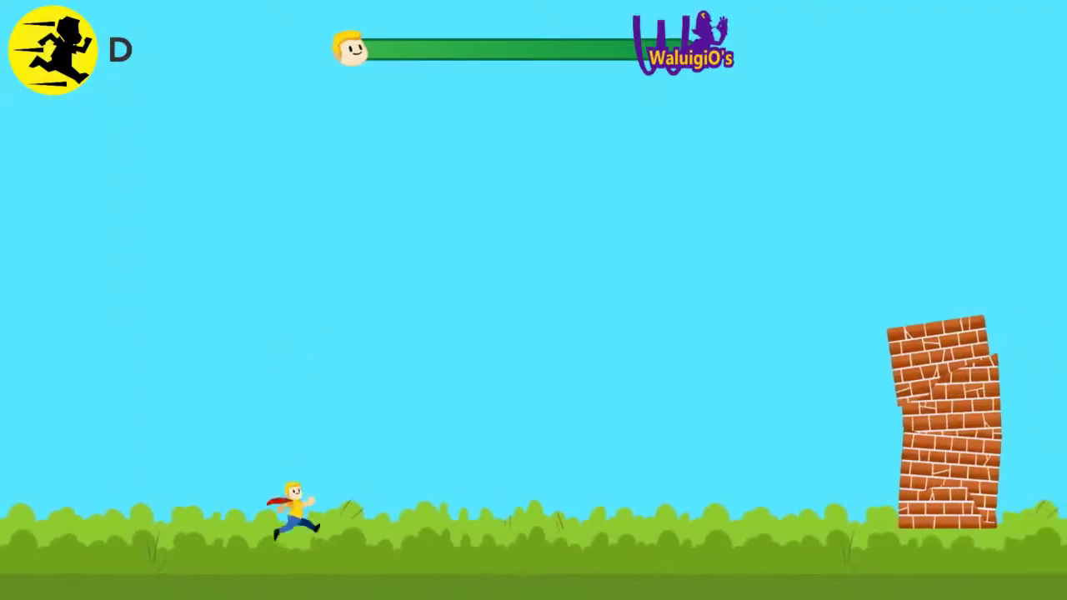
# Step: Restart once more and clear the swing set, low rocket and a string of brick towers
pyautogui.press('space')
pyautogui.press('d')
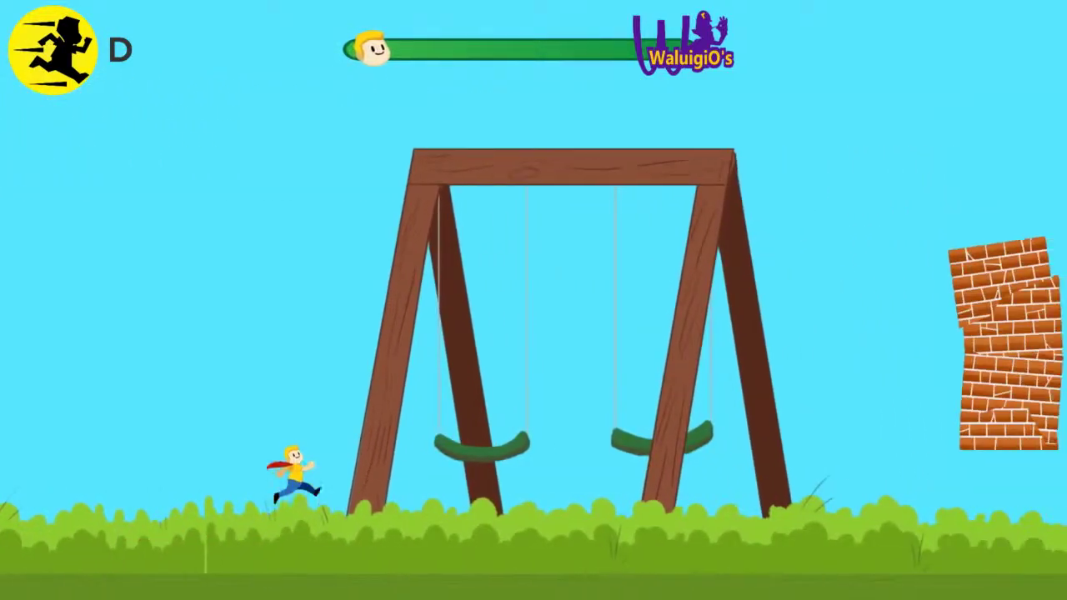
pyautogui.press('space')
pyautogui.press('d')
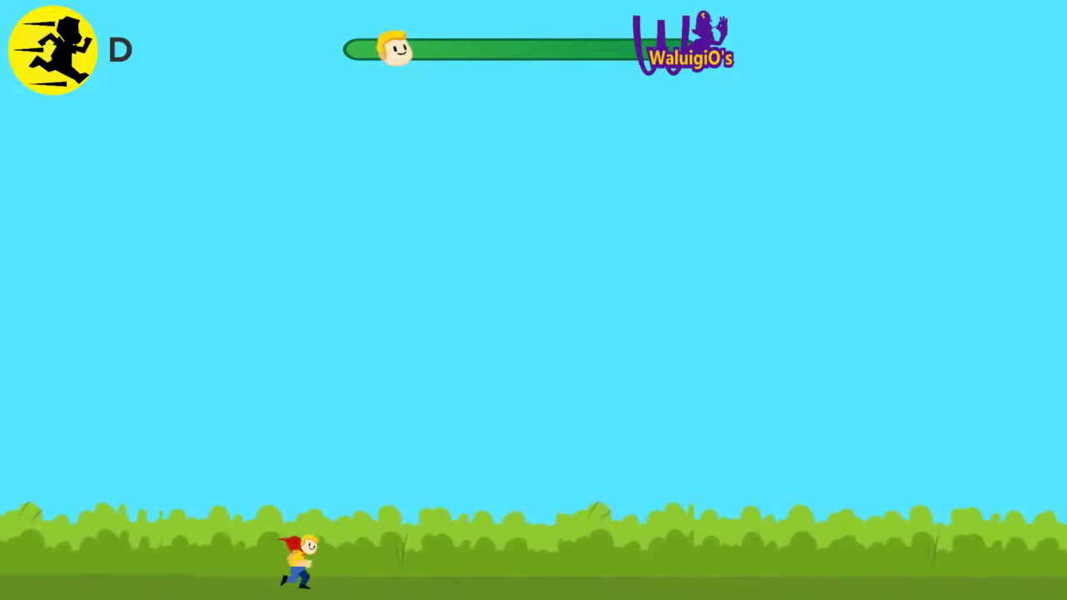
pyautogui.press('d')
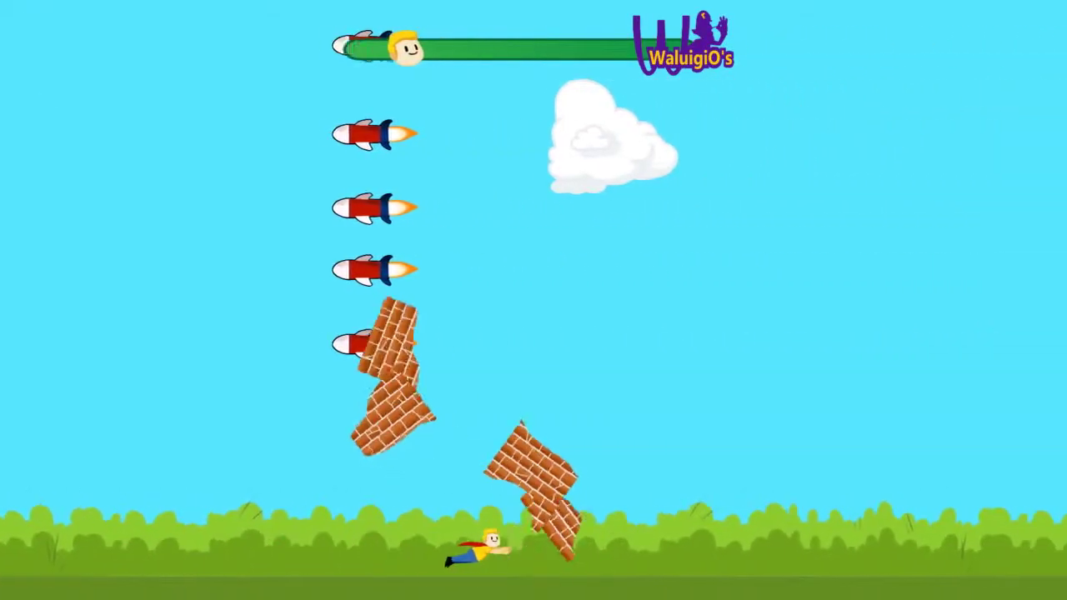
pyautogui.press('d')
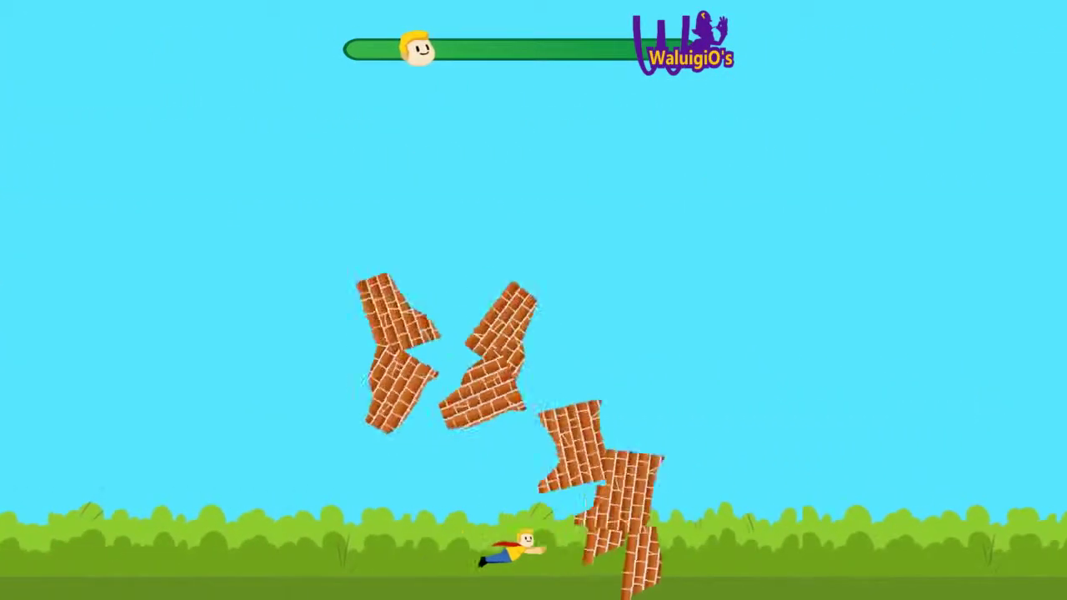
pyautogui.press('space')
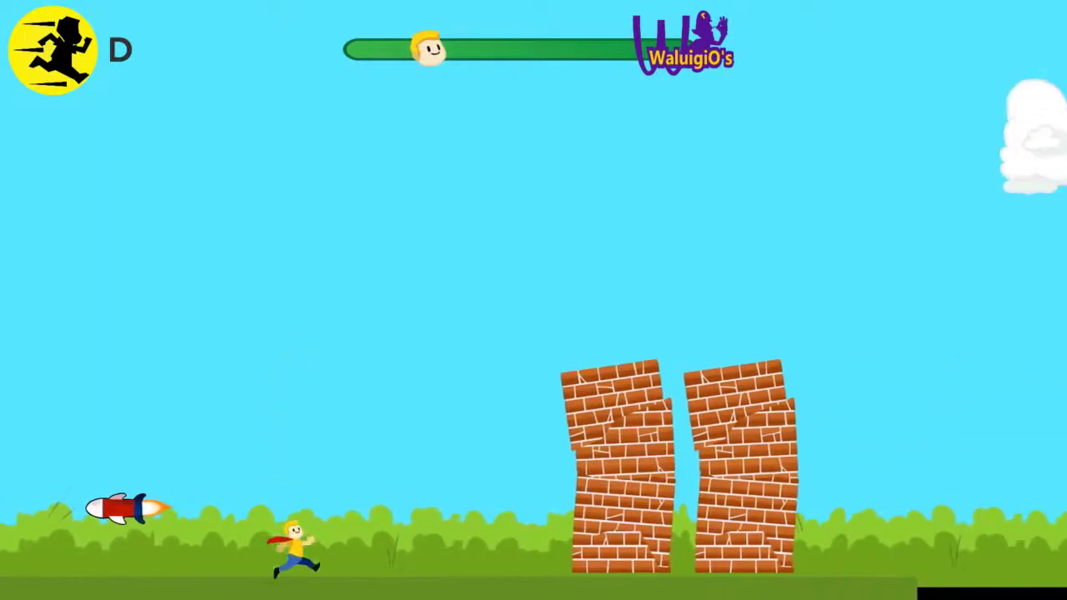
pyautogui.press('d')
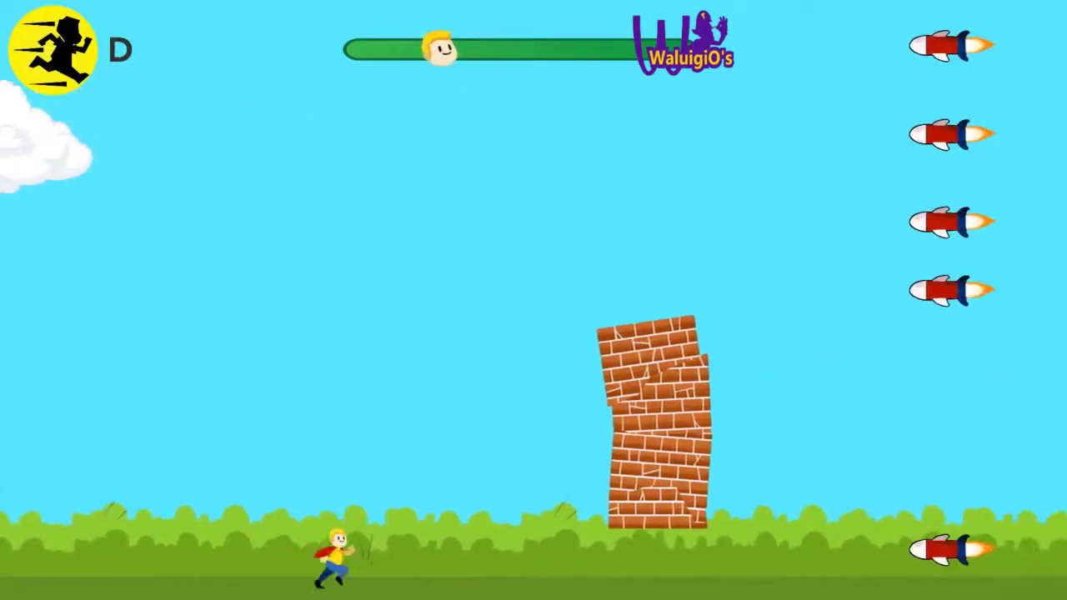
pyautogui.press('d')
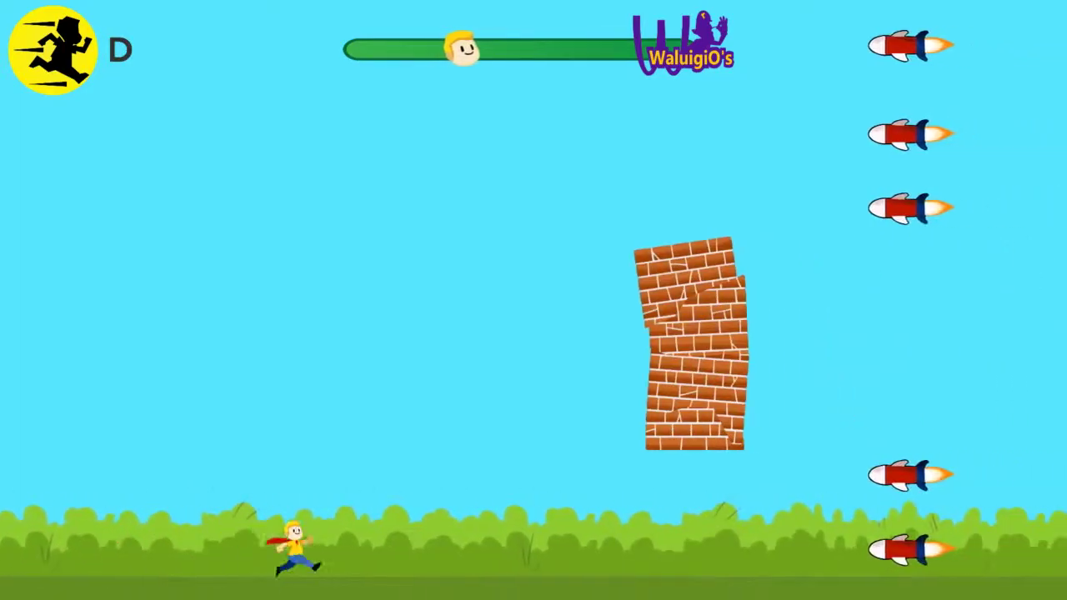
# Step: Jump to the floating brick towers and dash through them, hopping over the ground rocket
pyautogui.press('space')
pyautogui.press('d')
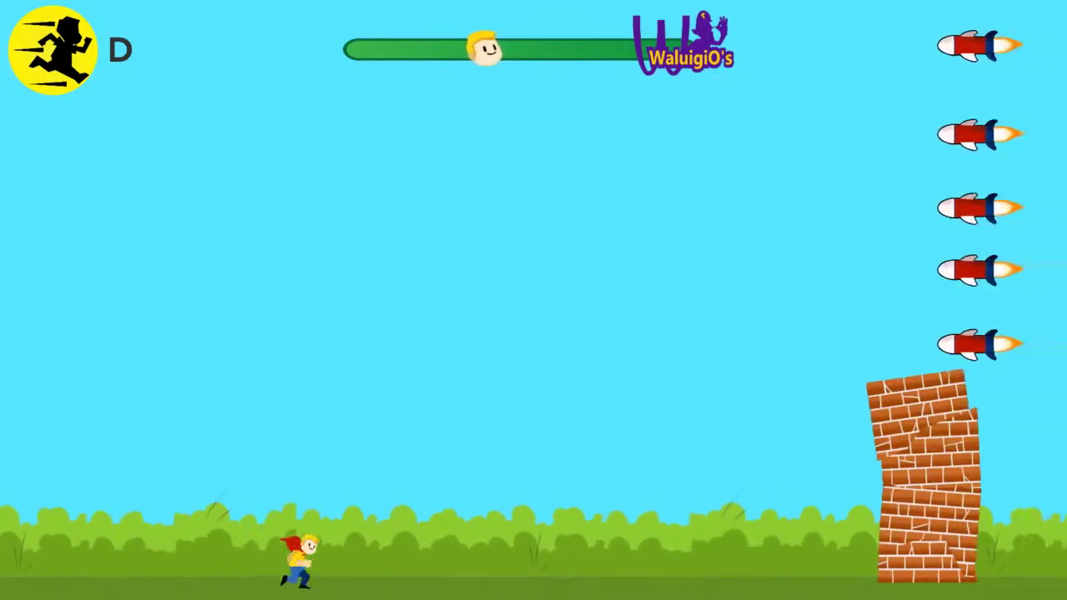
pyautogui.press('d')
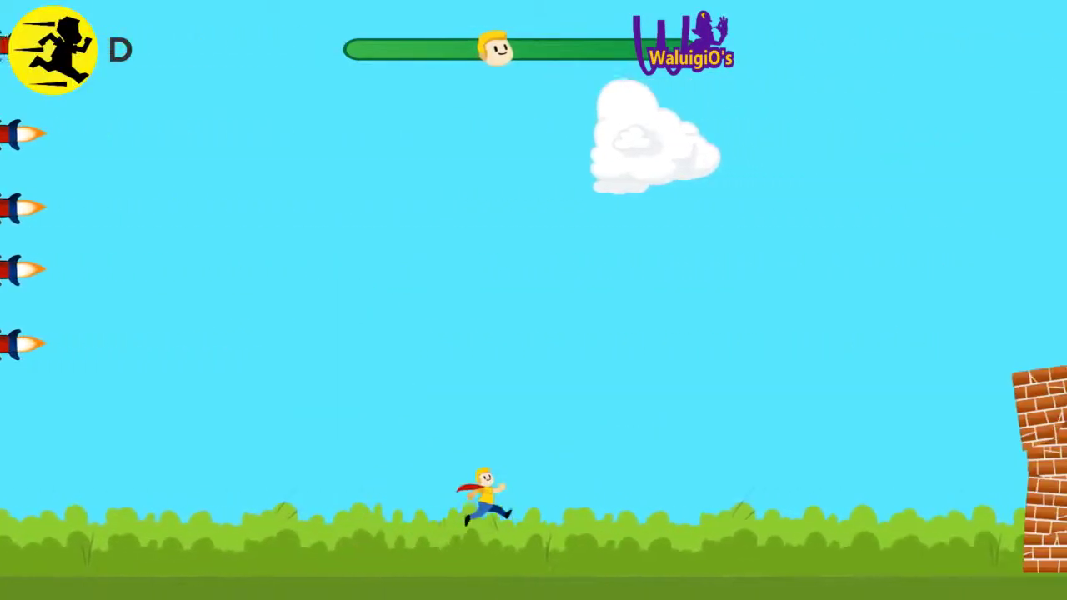
pyautogui.press('d')
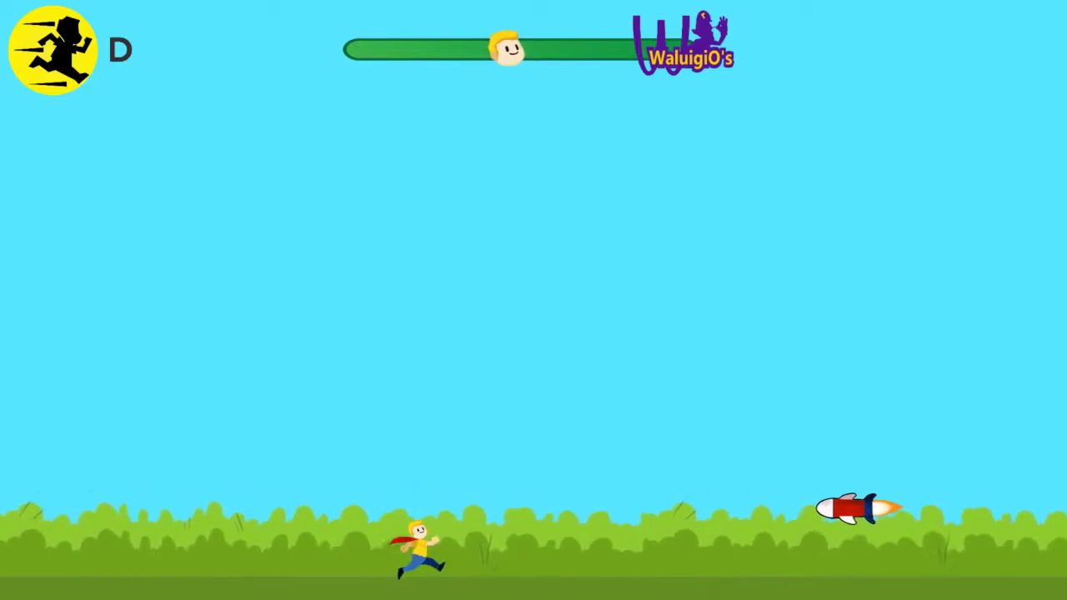
pyautogui.press('space')
pyautogui.press('d')
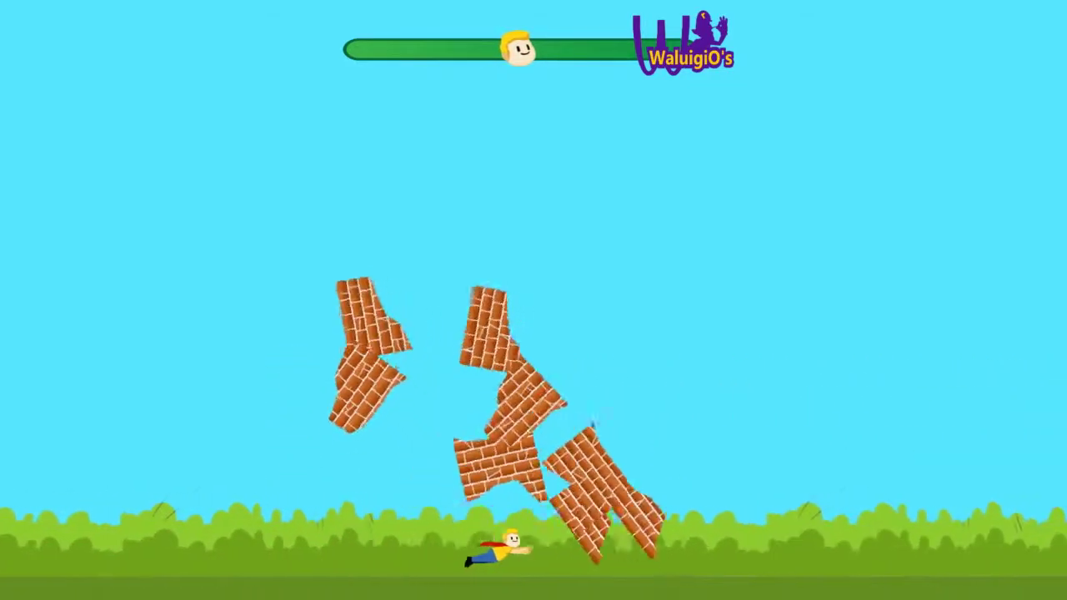
pyautogui.press('space')
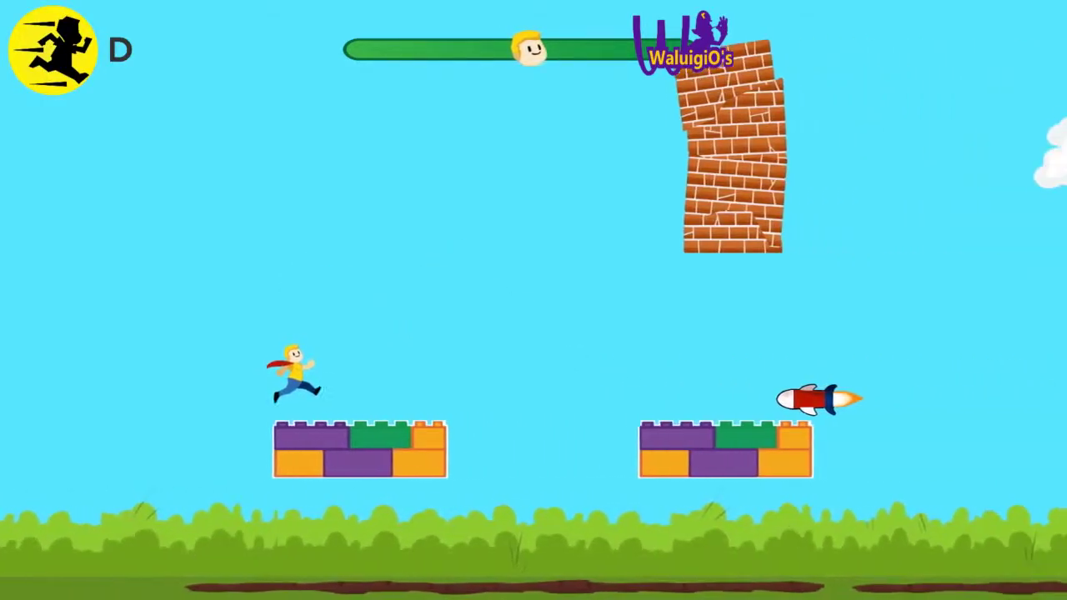
pyautogui.press('d')
pyautogui.press('space')
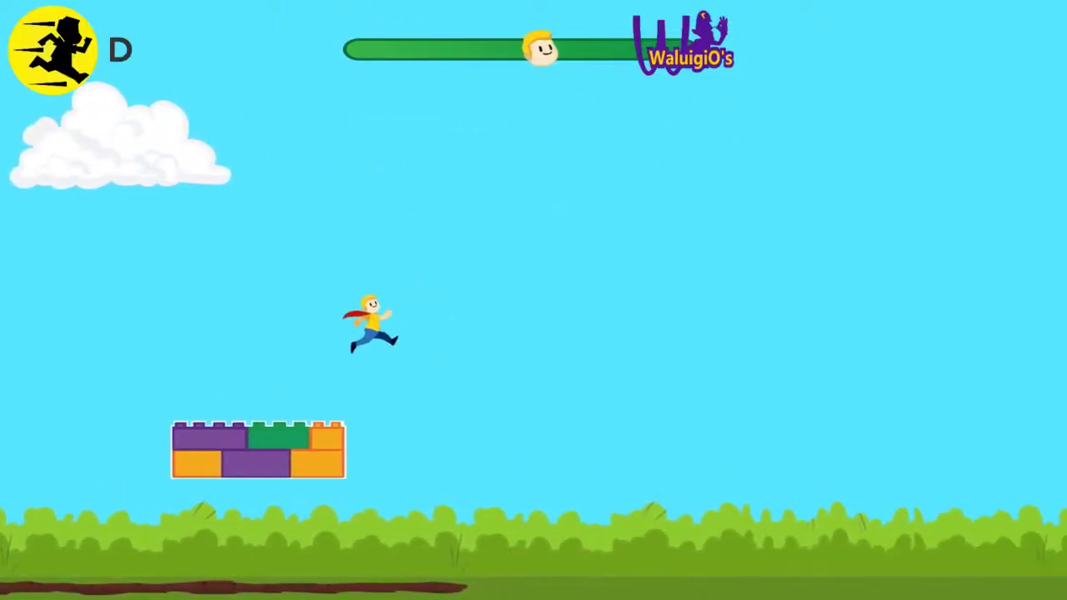
# Step: Climb the floating and lego platforms, dashing the high brick towers along the way
pyautogui.press('space')
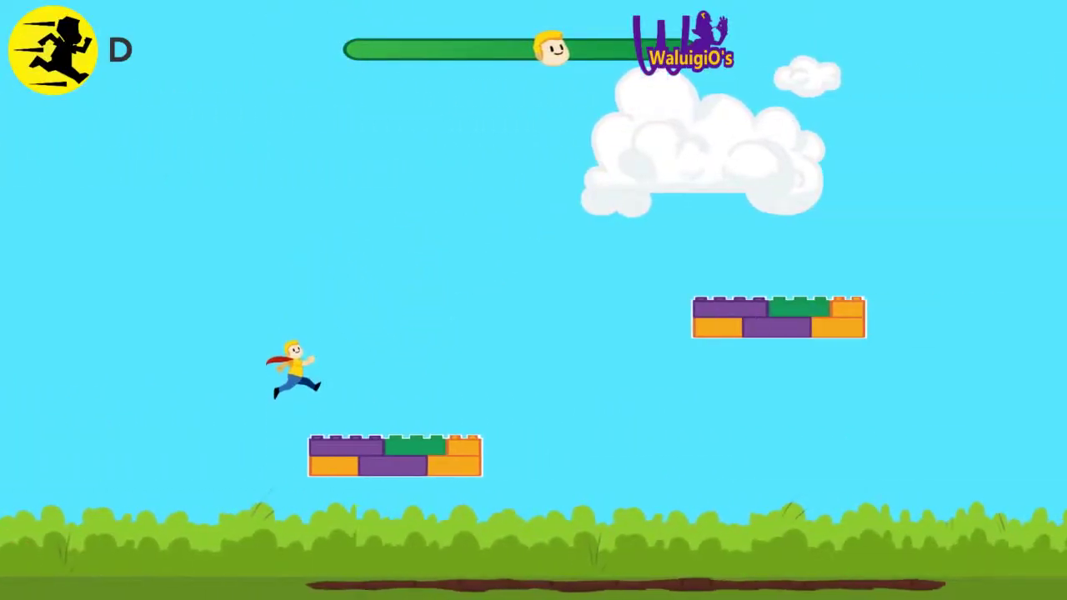
pyautogui.press('space')
pyautogui.press('d')
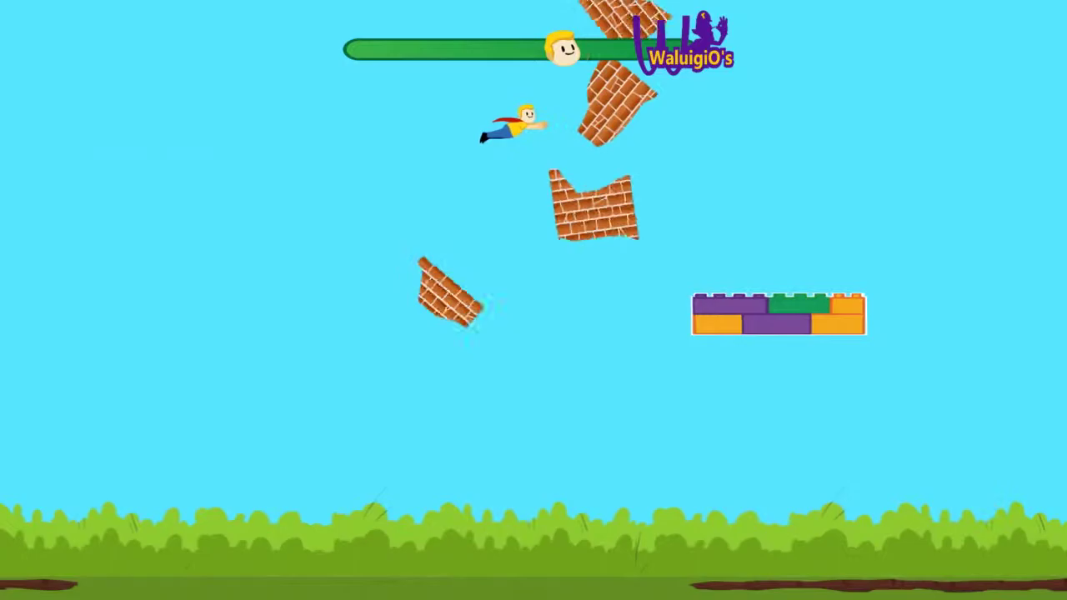
pyautogui.press('space')
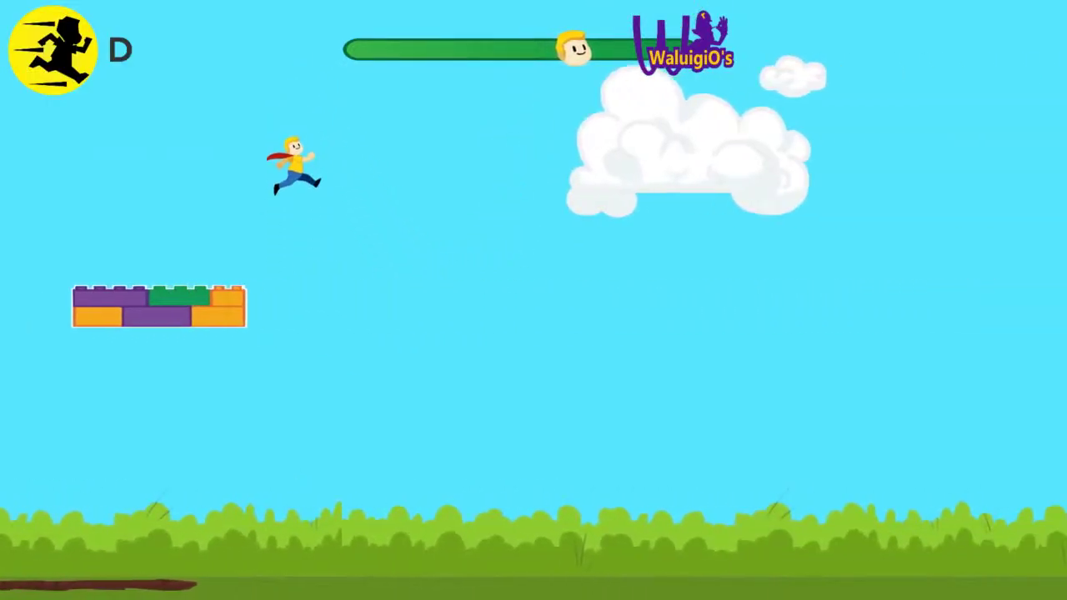
pyautogui.press('space')
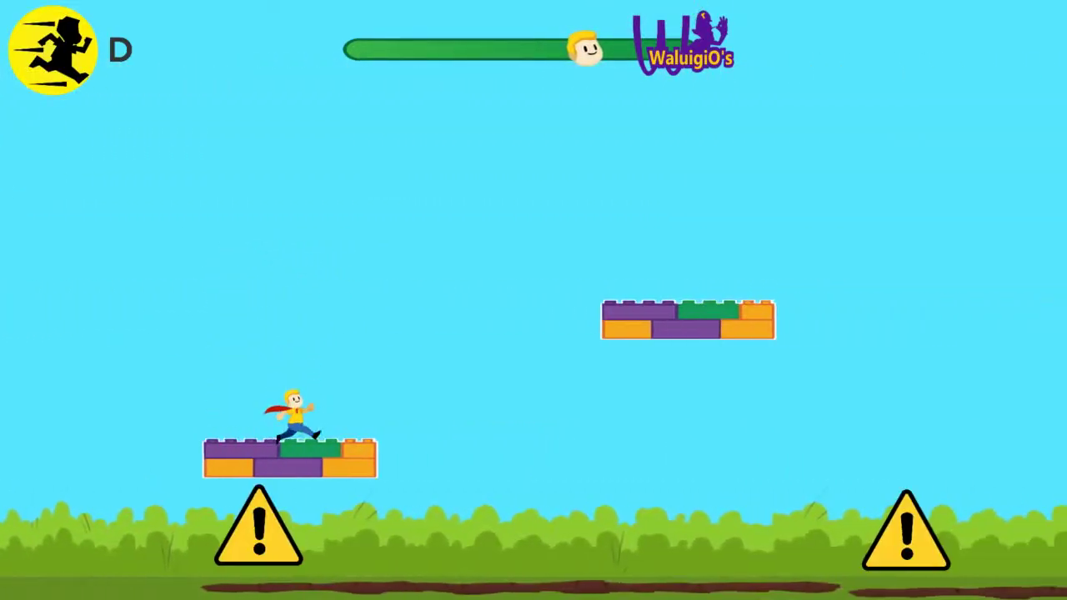
pyautogui.press('space')
pyautogui.press('space')
pyautogui.press('d')
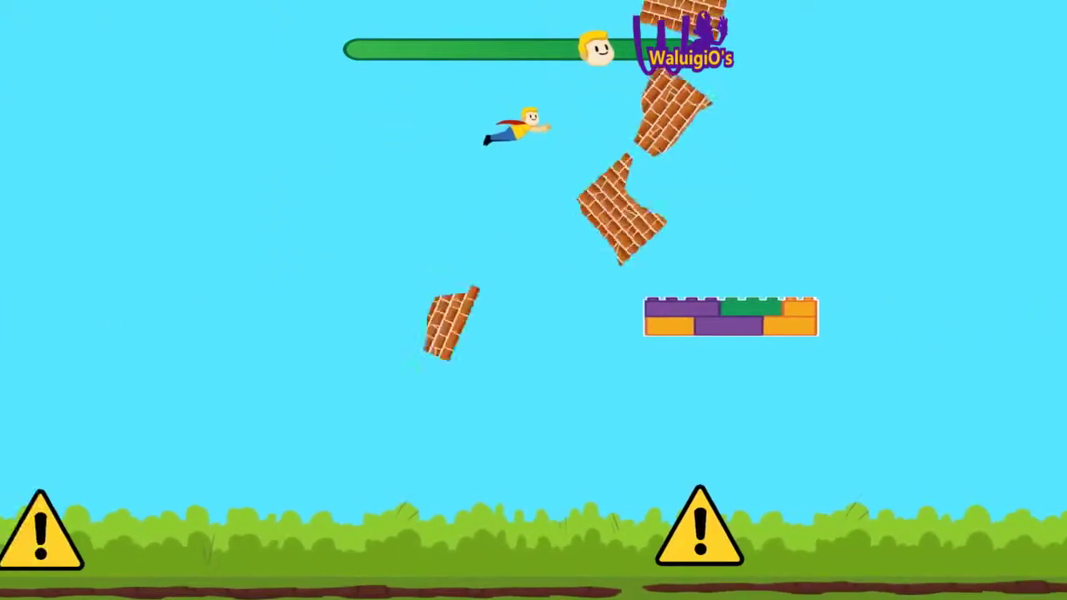
pyautogui.press('space')
pyautogui.press('space')
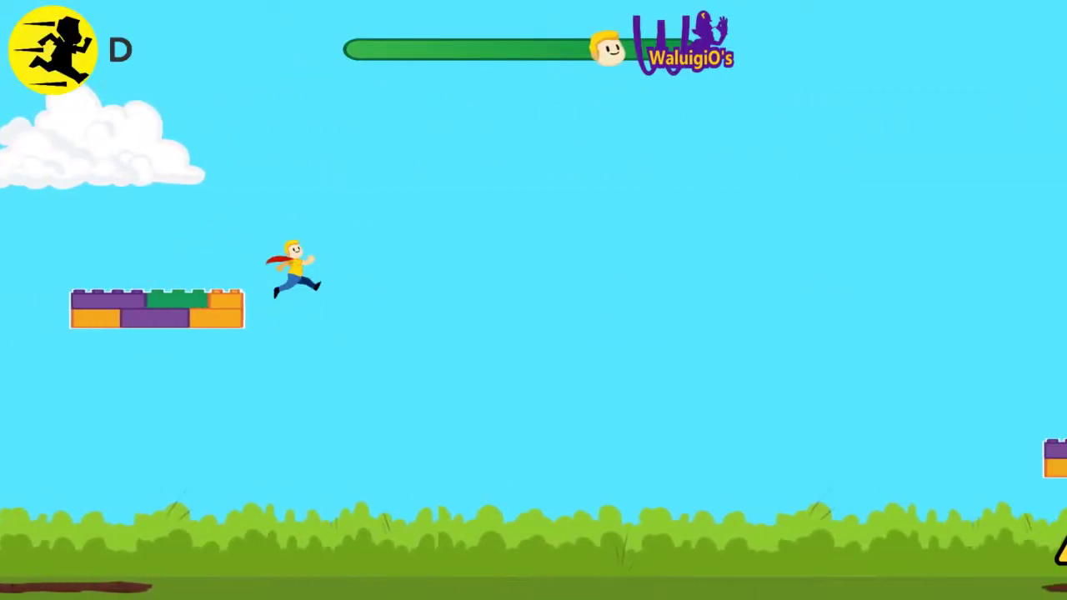
# Step: Jump high above the lego platforms and dash the last brick tower to finish the level
pyautogui.press('space')
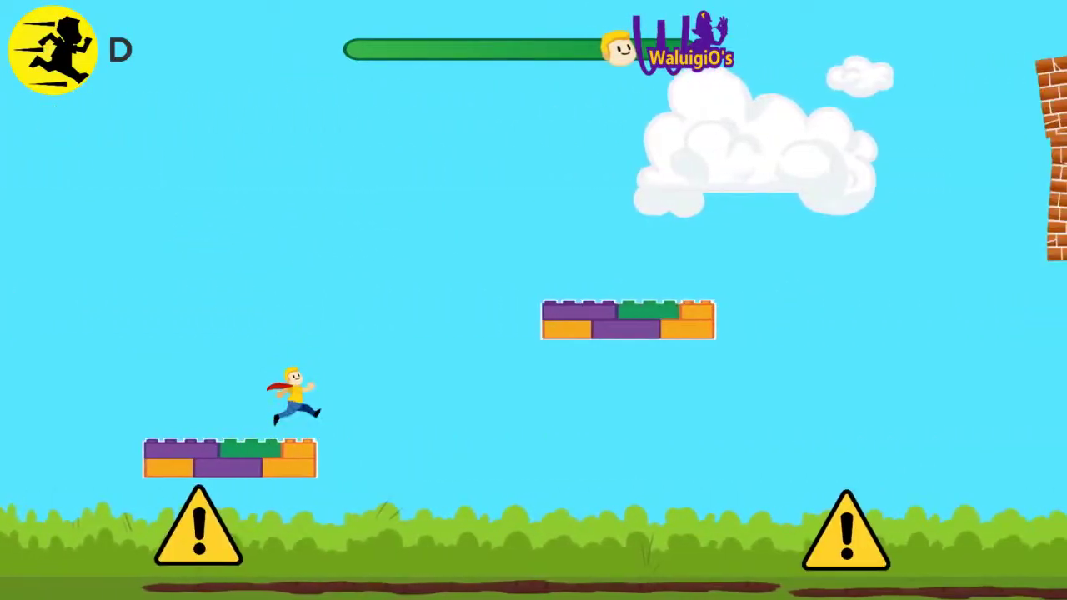
pyautogui.press('space')
pyautogui.press('d')
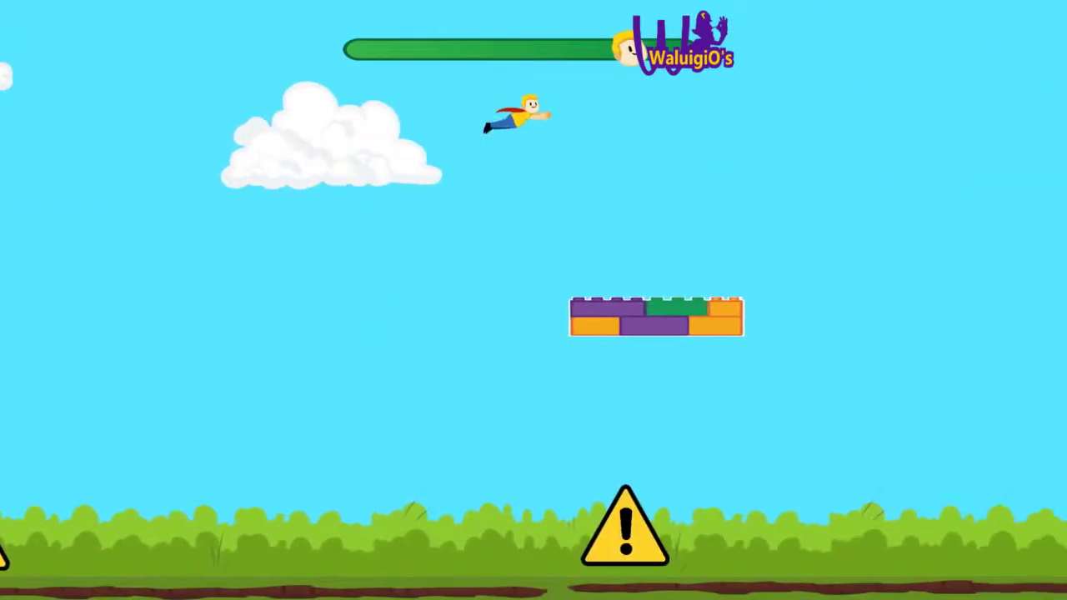
pyautogui.press('space')
pyautogui.press('space')
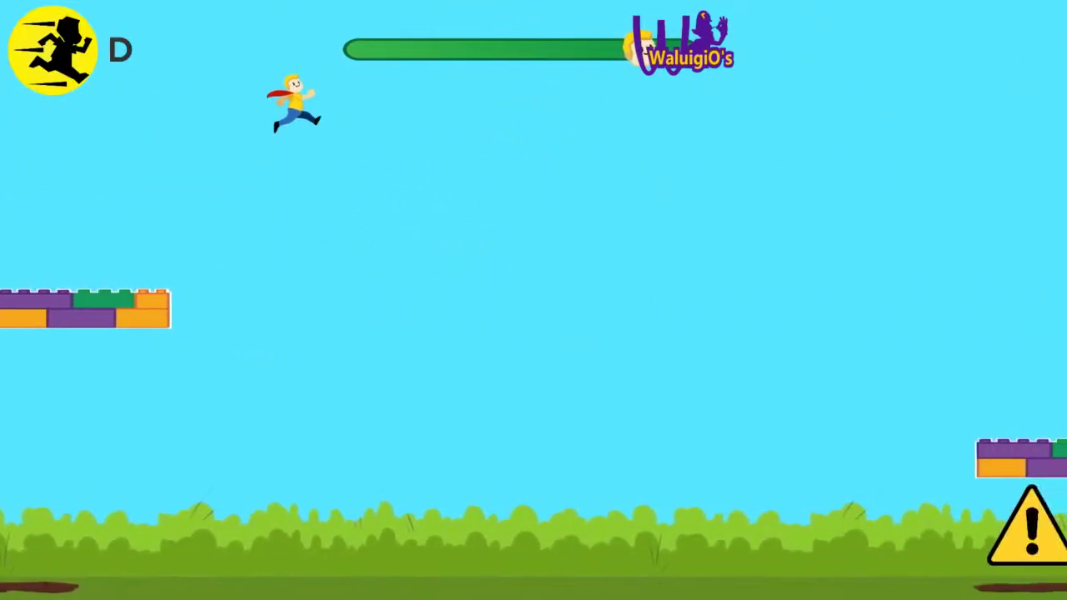
pyautogui.press('space')
pyautogui.press('space')
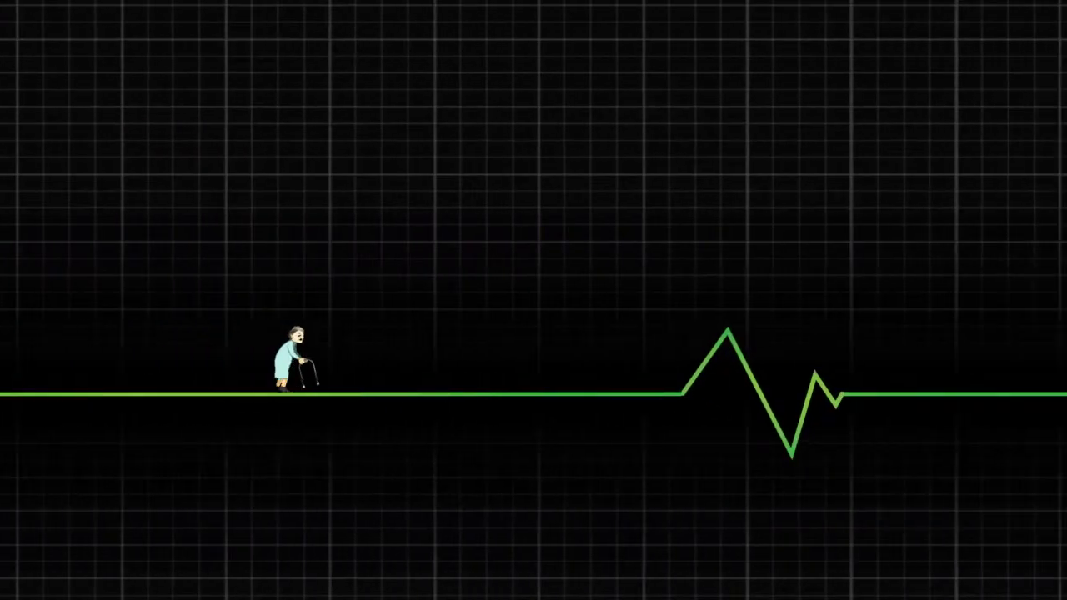
# Step: Jump the elderly runner over two heartbeat spikes and the orange zigzag pits
pyautogui.press('space')
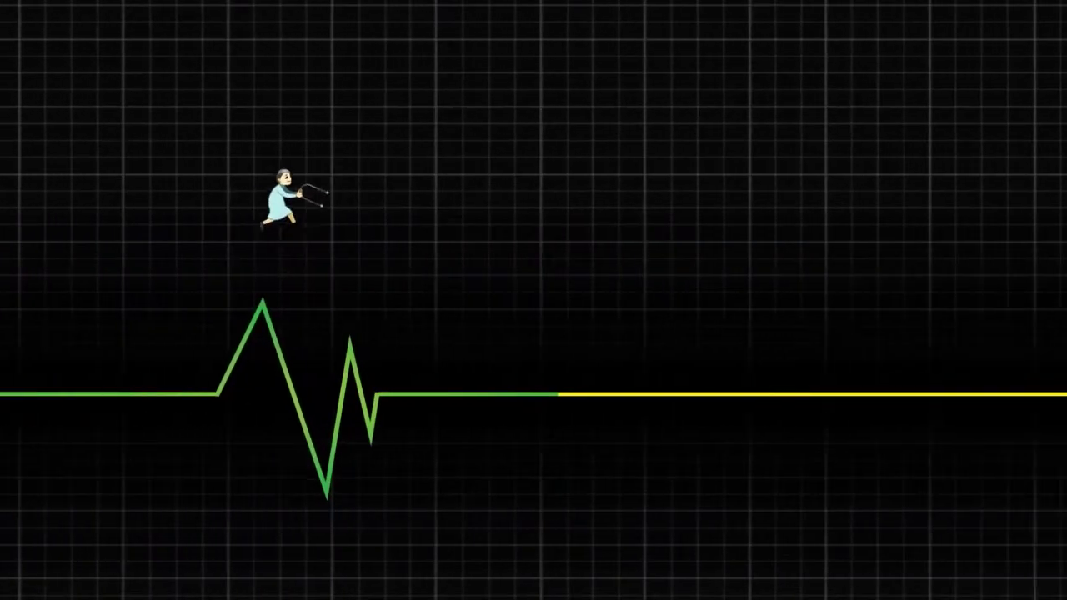
pyautogui.press('space')
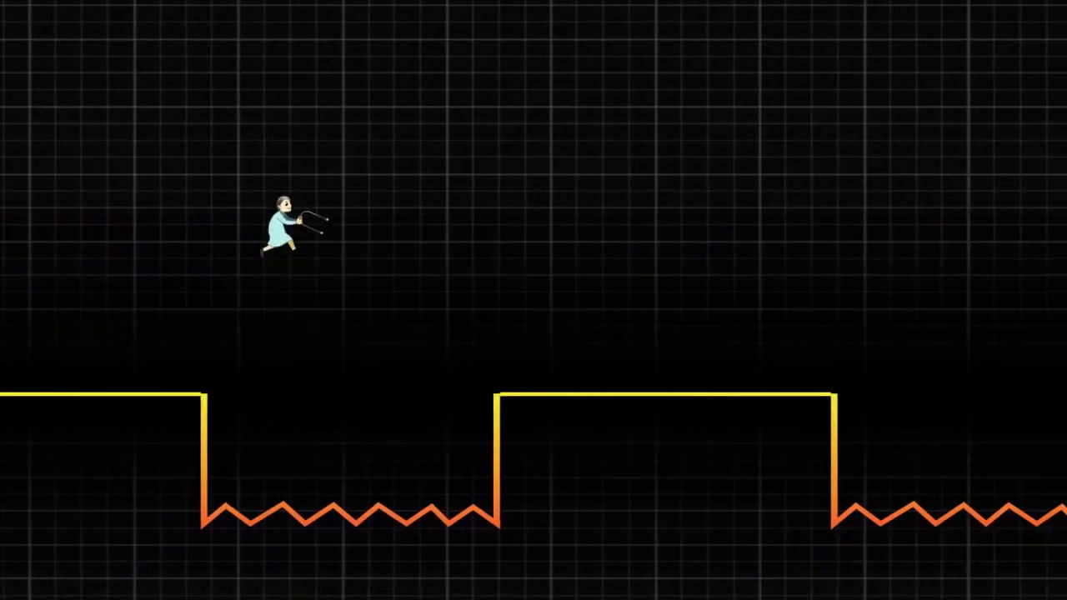
pyautogui.press('space')
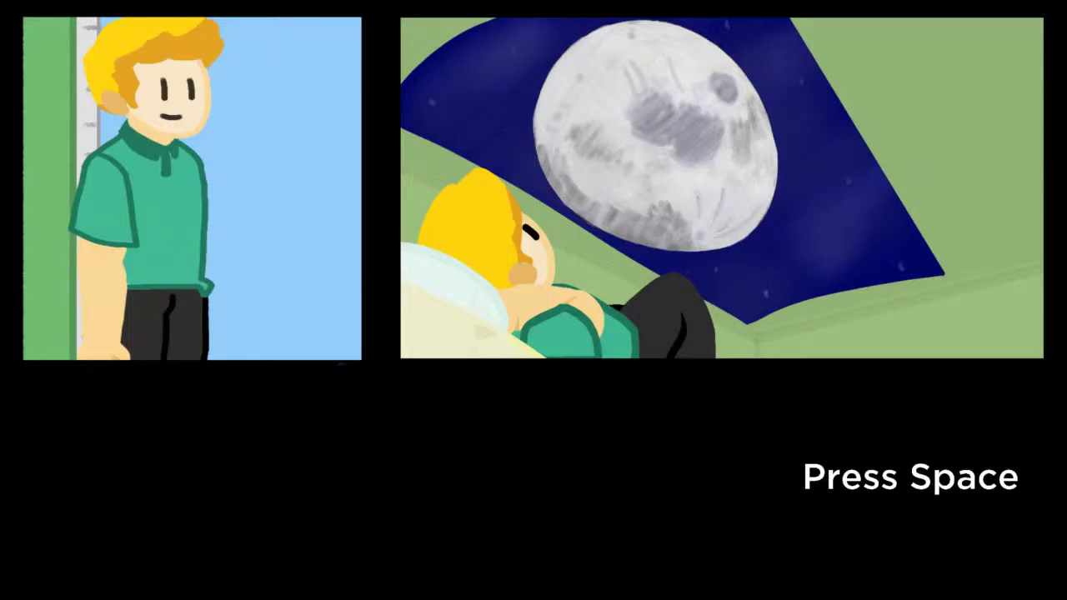
# Step: Advance the moon comic panel so the gravity-flip tutorial level loads
pyautogui.press('space')
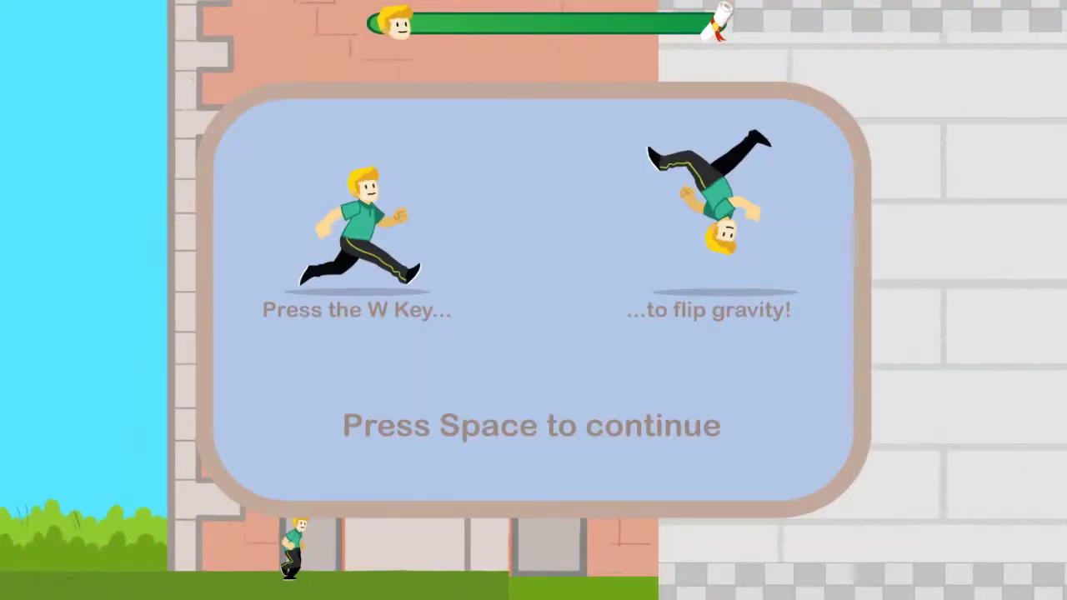
# Step: Close the gravity-flip tutorial and flip repeatedly between the school's floor and ceiling
pyautogui.press('space')
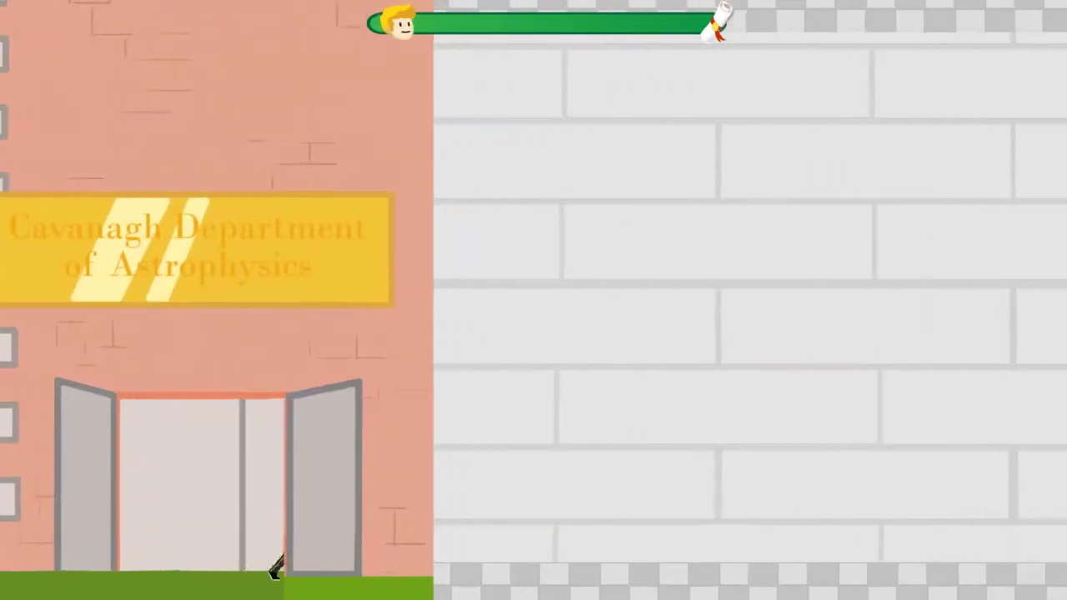
pyautogui.press('w')
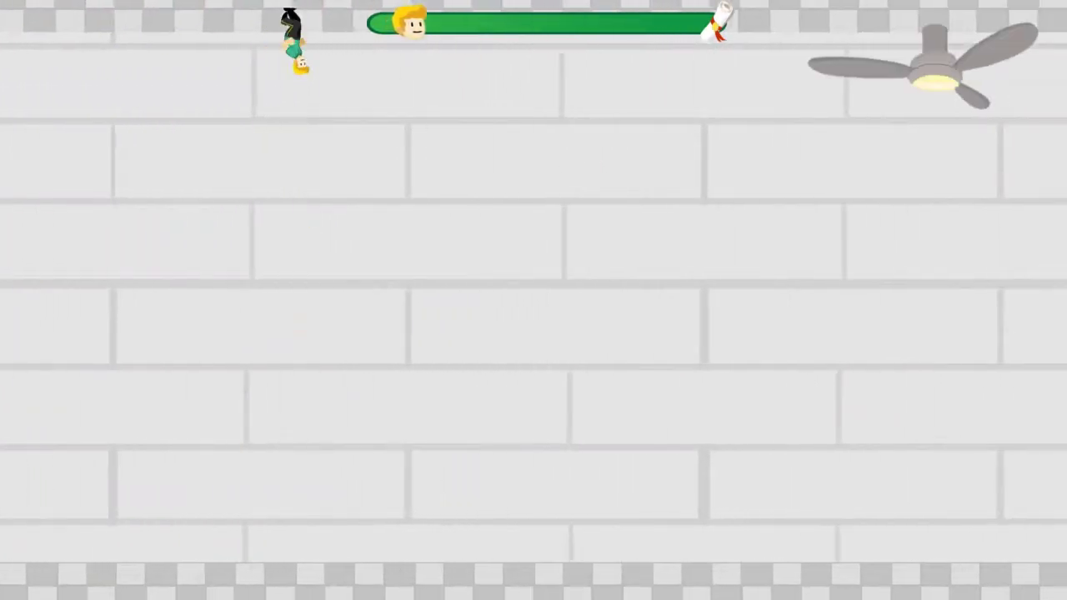
pyautogui.press('w')
pyautogui.press('w')
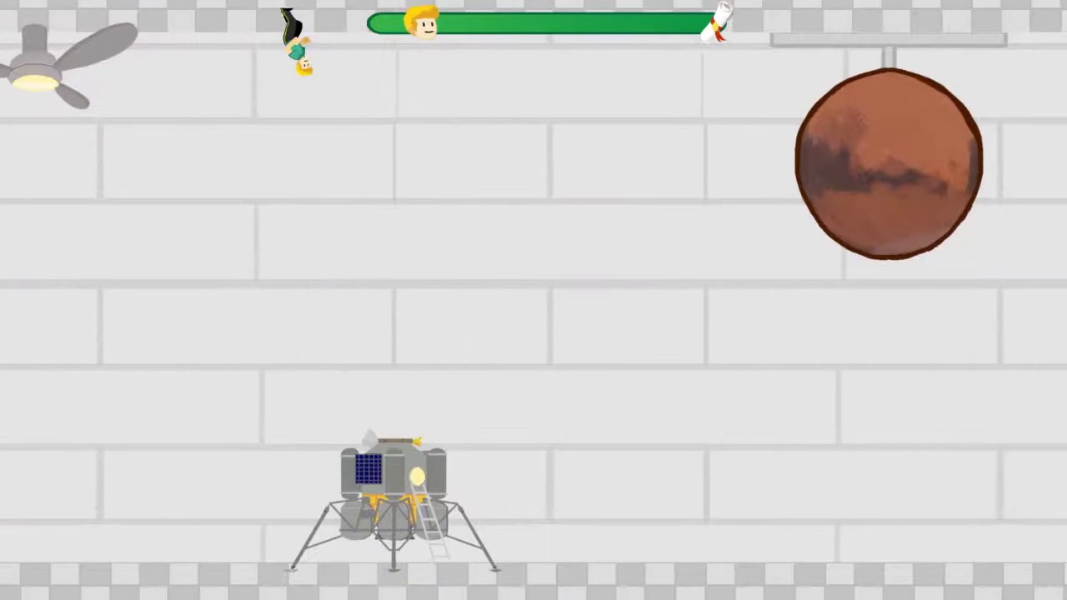
pyautogui.press('w')
pyautogui.press('w')
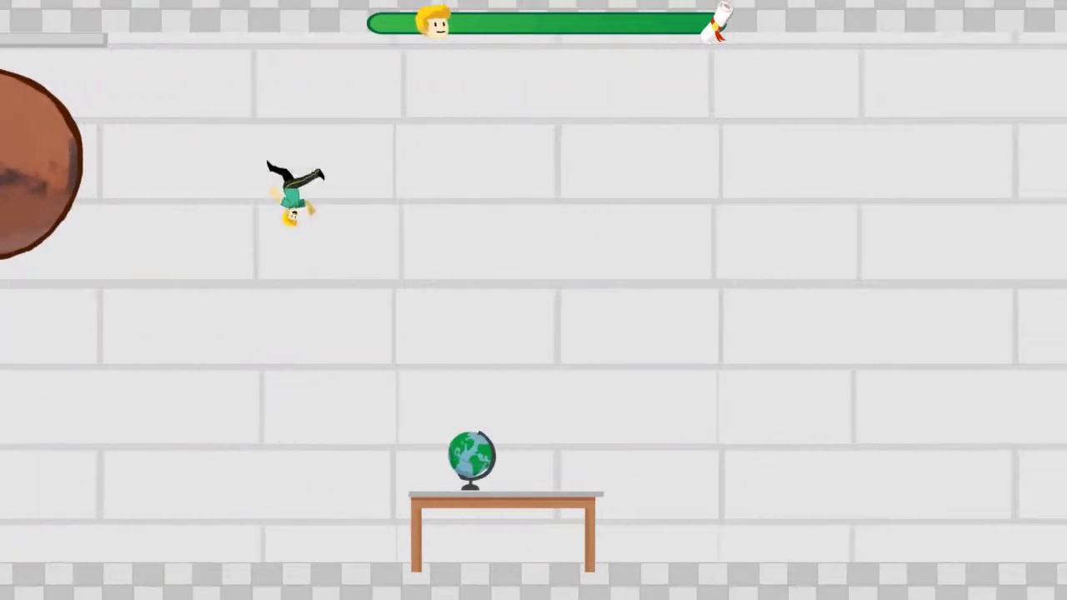
pyautogui.press('w')
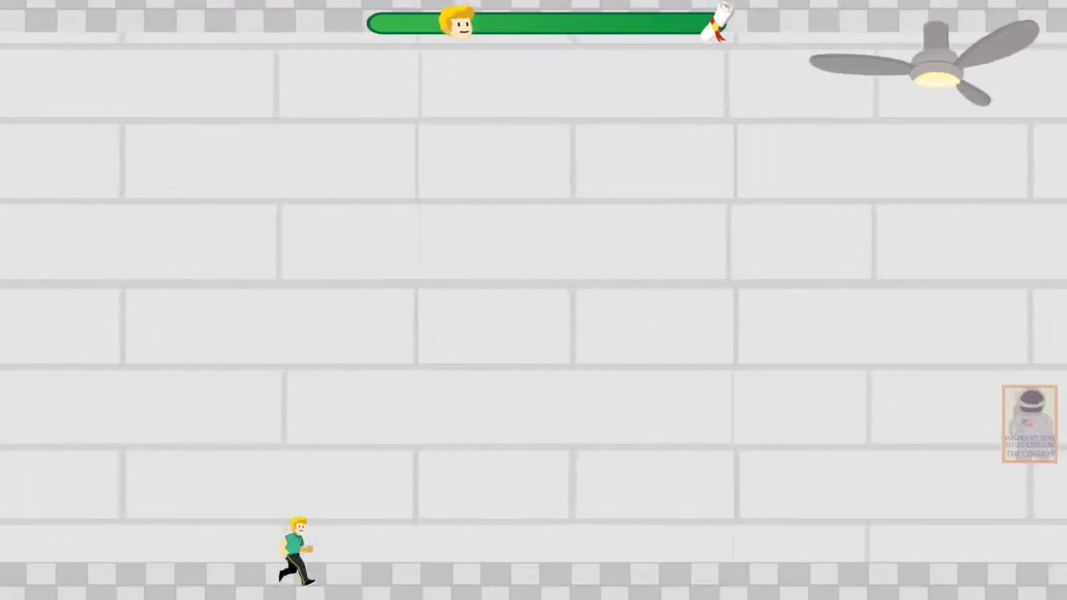
pyautogui.press('w')
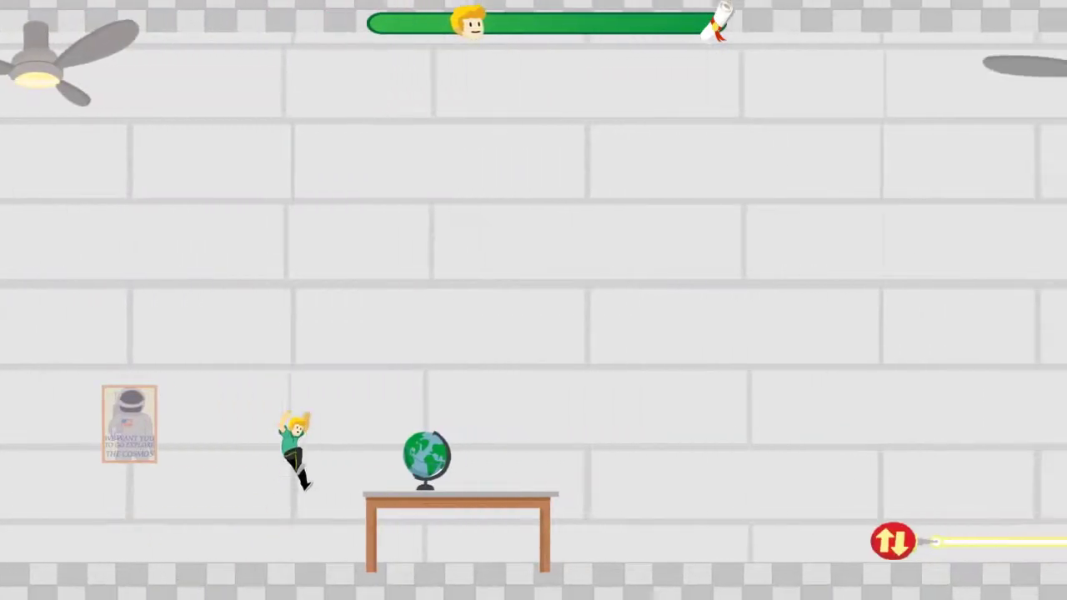
pyautogui.press('w')
pyautogui.press('w')
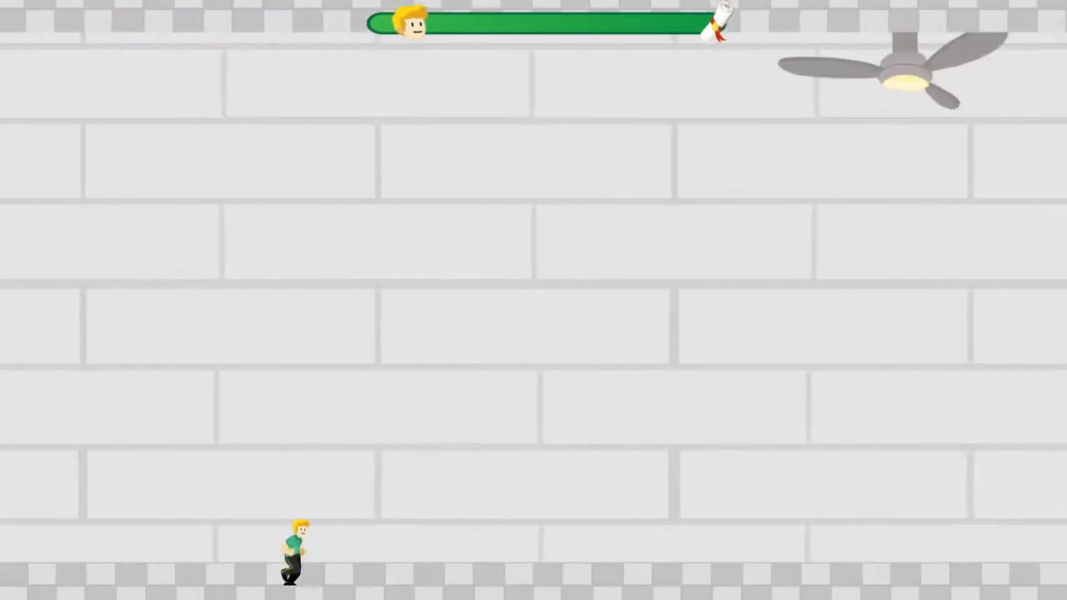
# Step: Jump over the lunar landers and globe tables onto the raised grey platform
pyautogui.press('space')
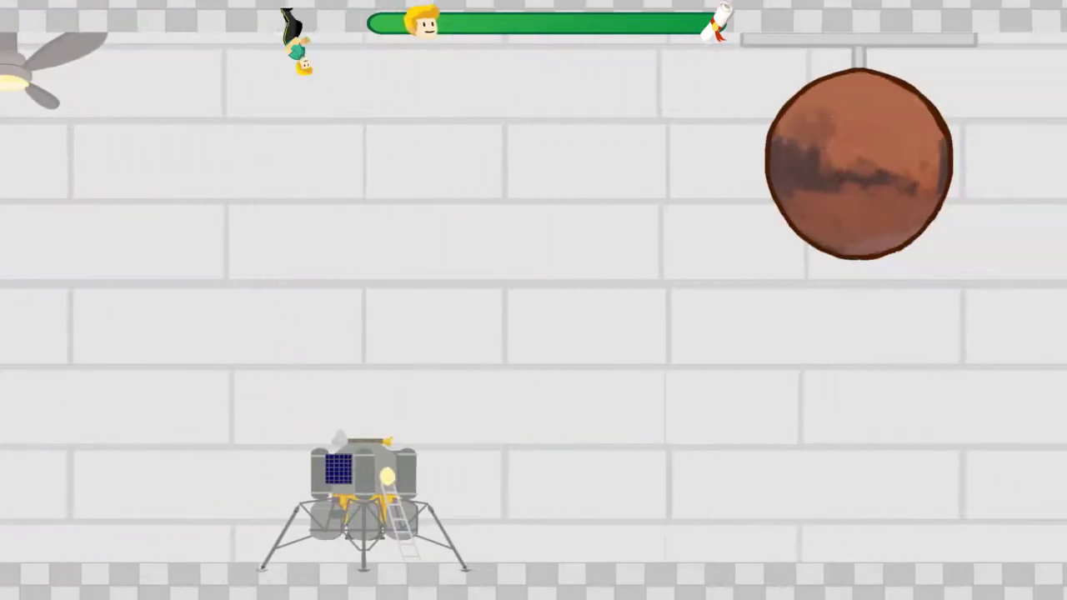
pyautogui.press('space')
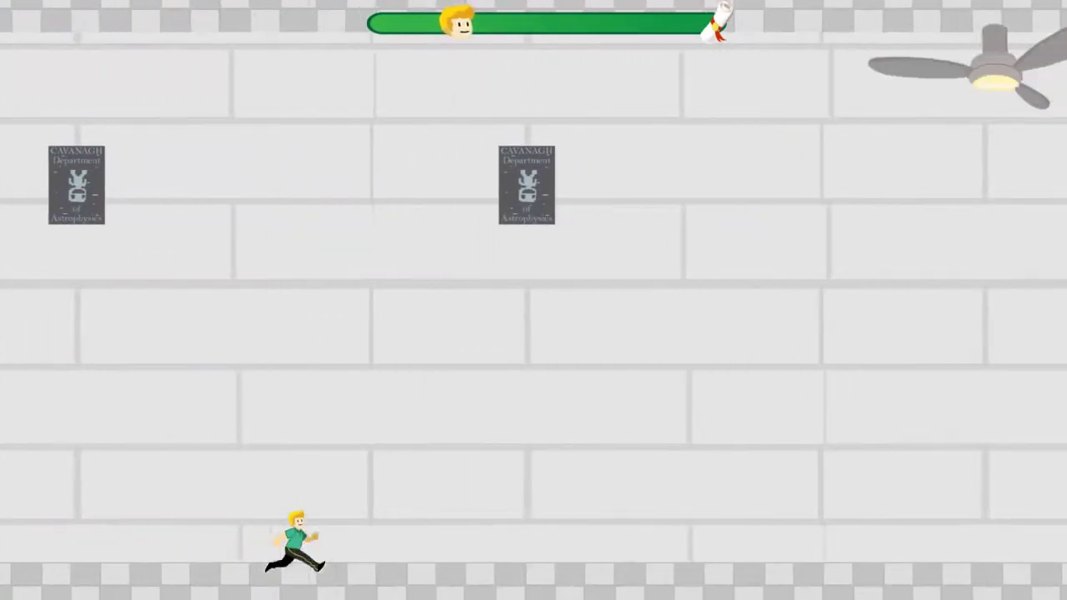
pyautogui.press('space')
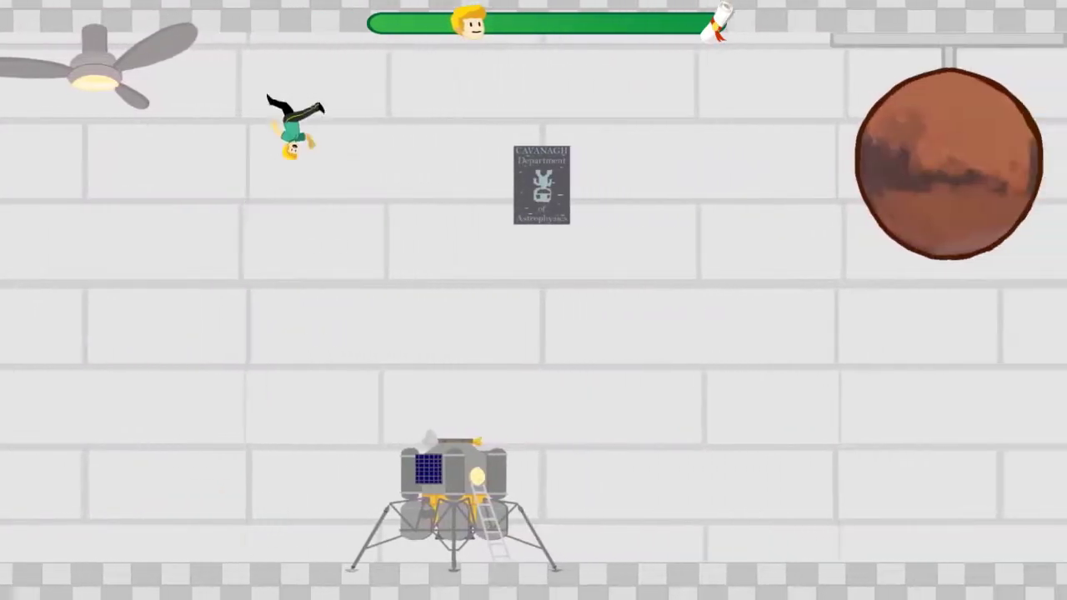
pyautogui.press('space')
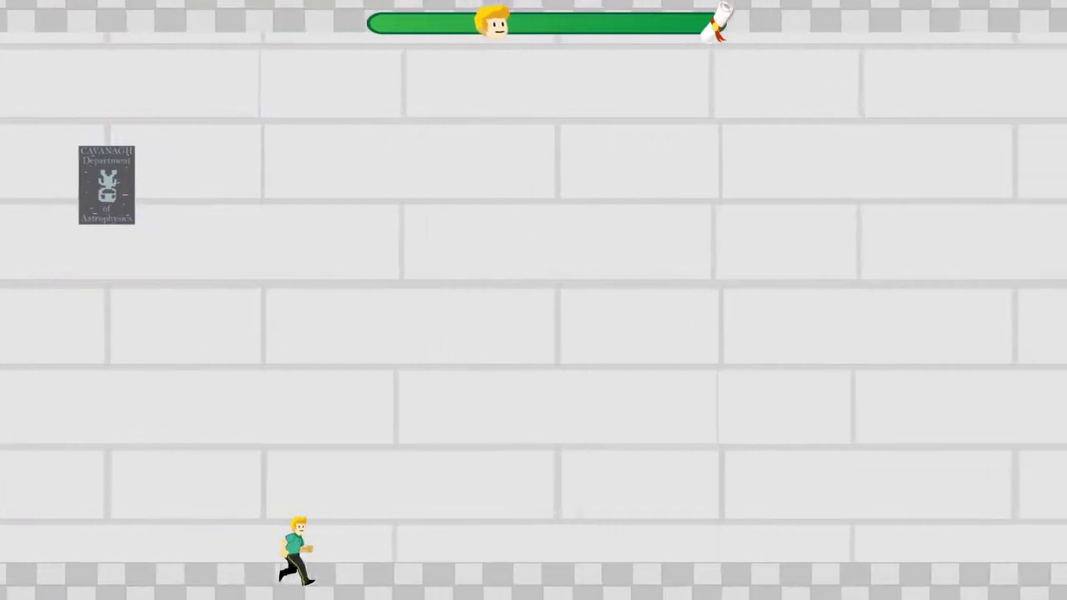
pyautogui.press('space')
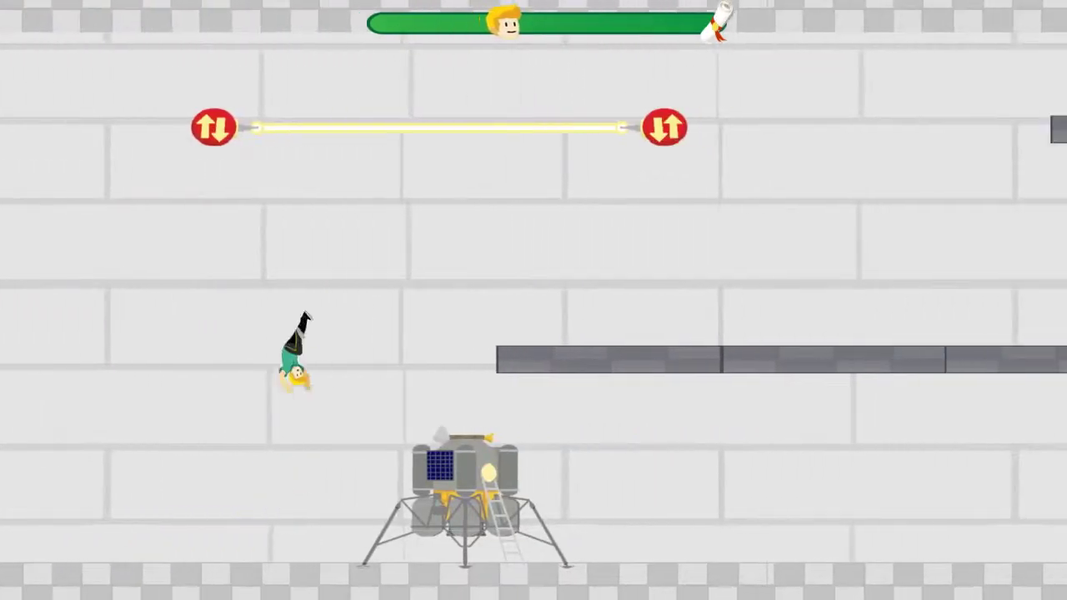
# Step: Flip gravity between the upper and lower platforms and up past the flip bar
pyautogui.press('space')
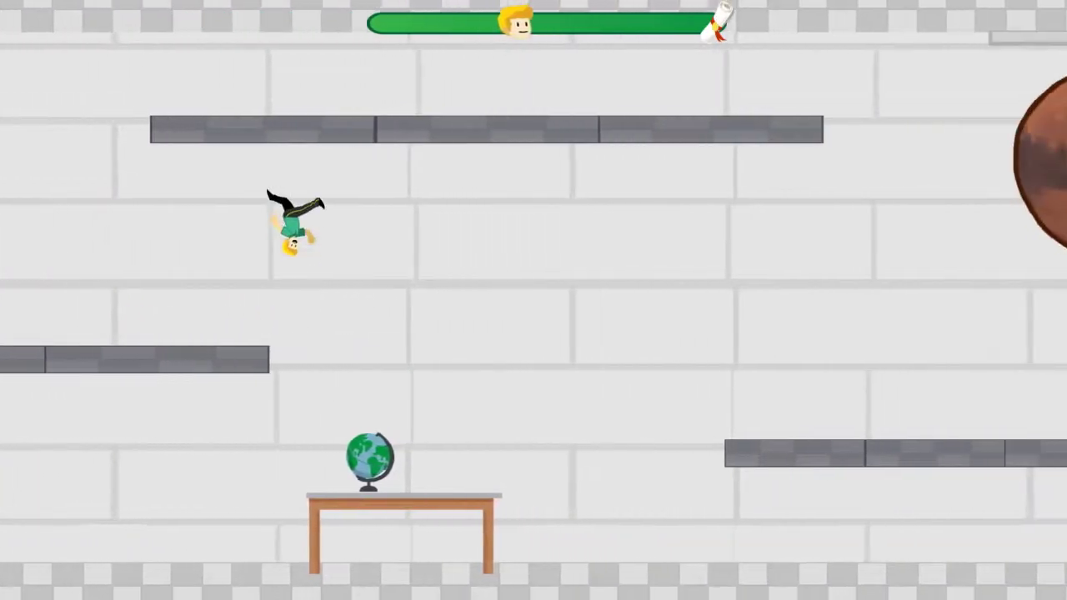
pyautogui.press('space')
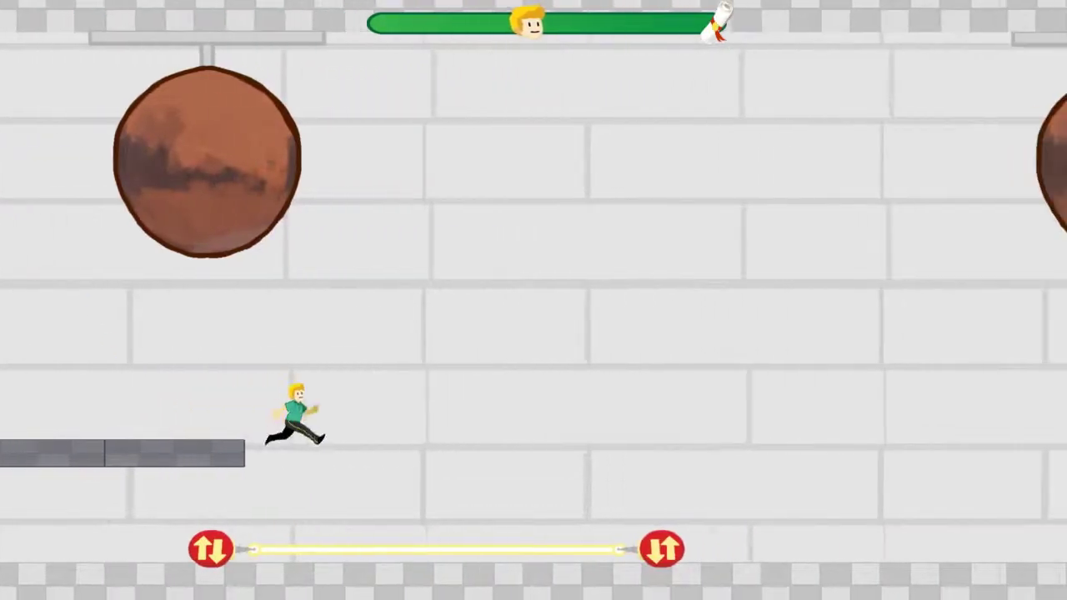
pyautogui.press('space')
pyautogui.press('space')
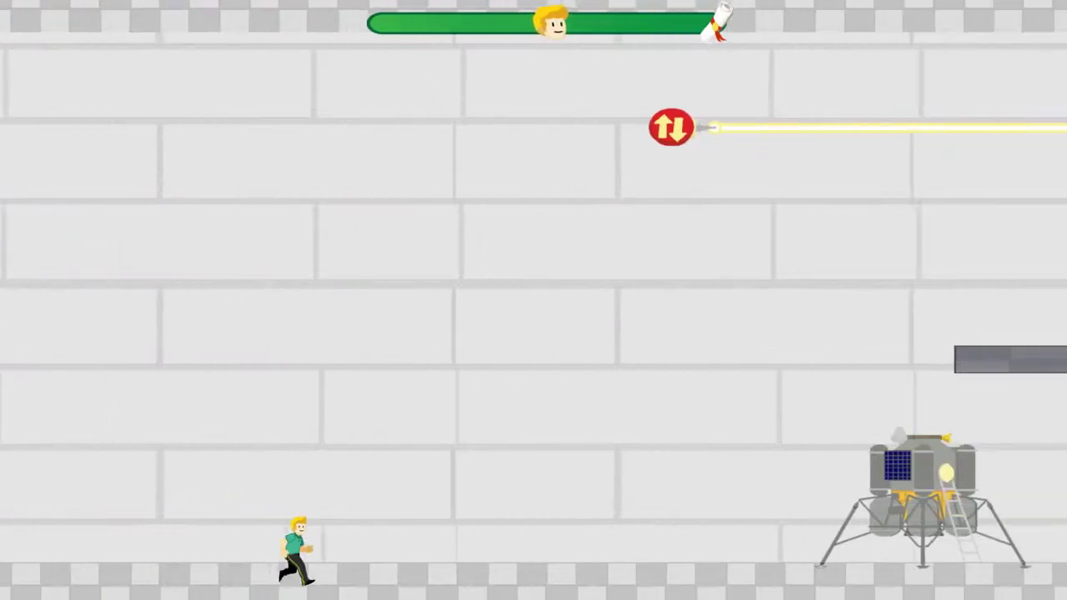
pyautogui.press('space')
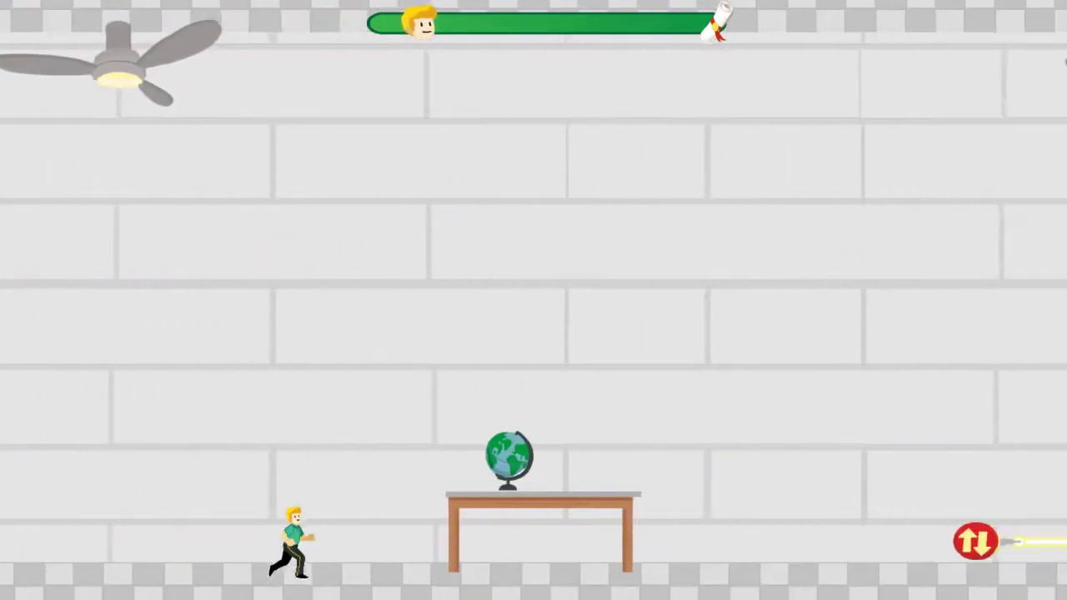
# Step: Flip gravity past the first hazards and Mars, running the ceiling and reaching the grey platform
pyautogui.press('space')
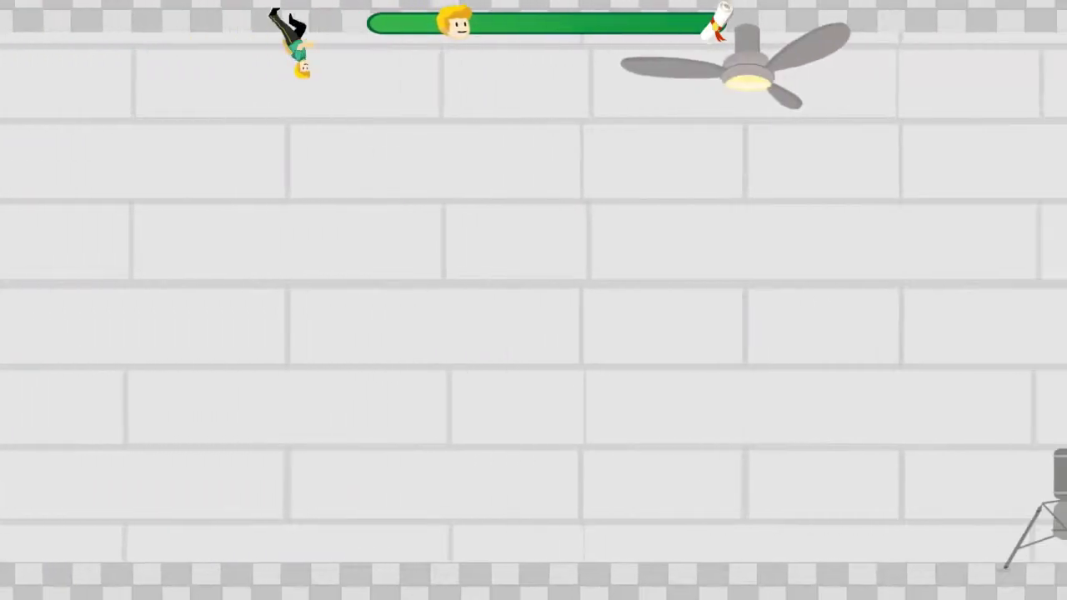
pyautogui.press('space')
pyautogui.press('space')
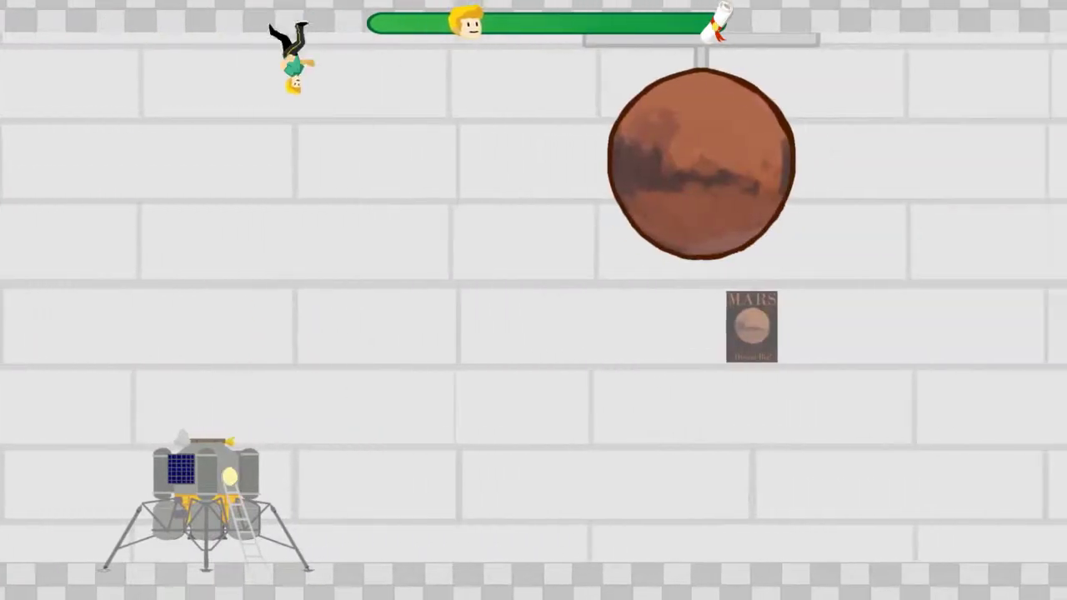
pyautogui.press('space')
pyautogui.press('space')
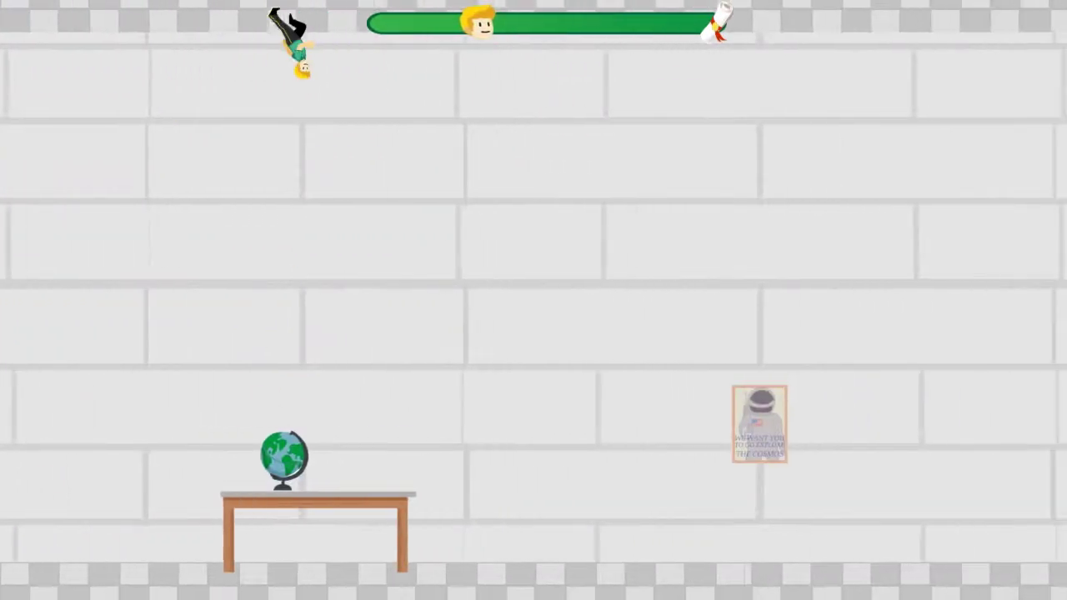
pyautogui.press('space')
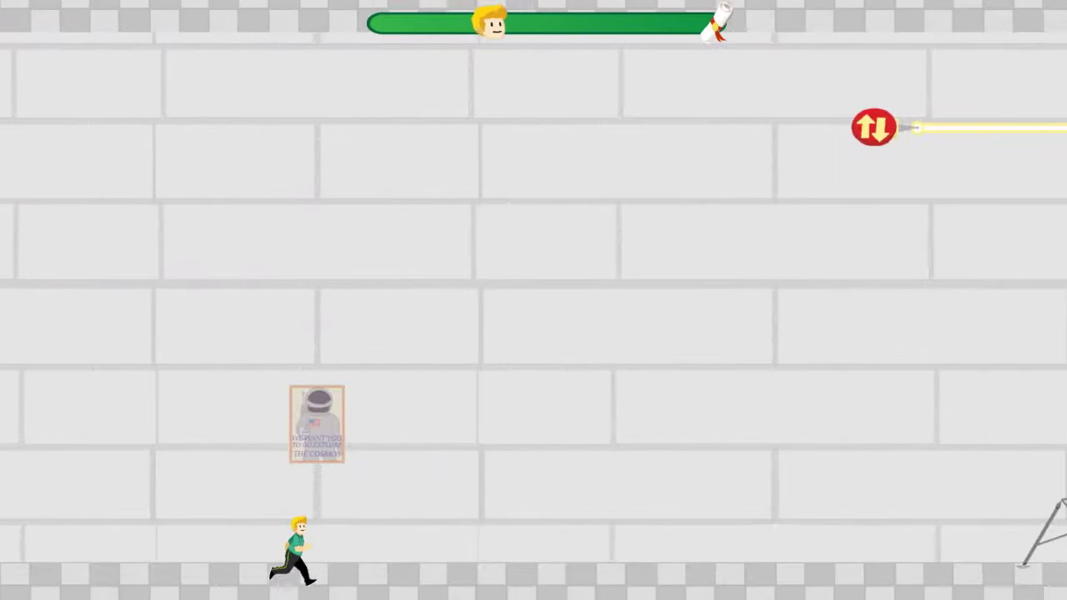
pyautogui.press('space')
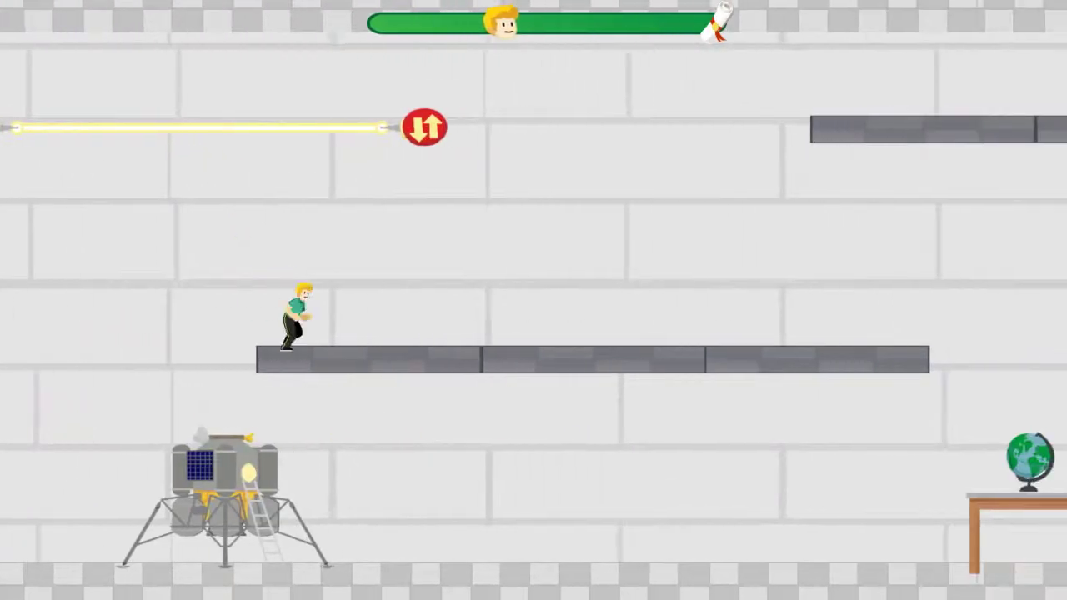
pyautogui.press('space')
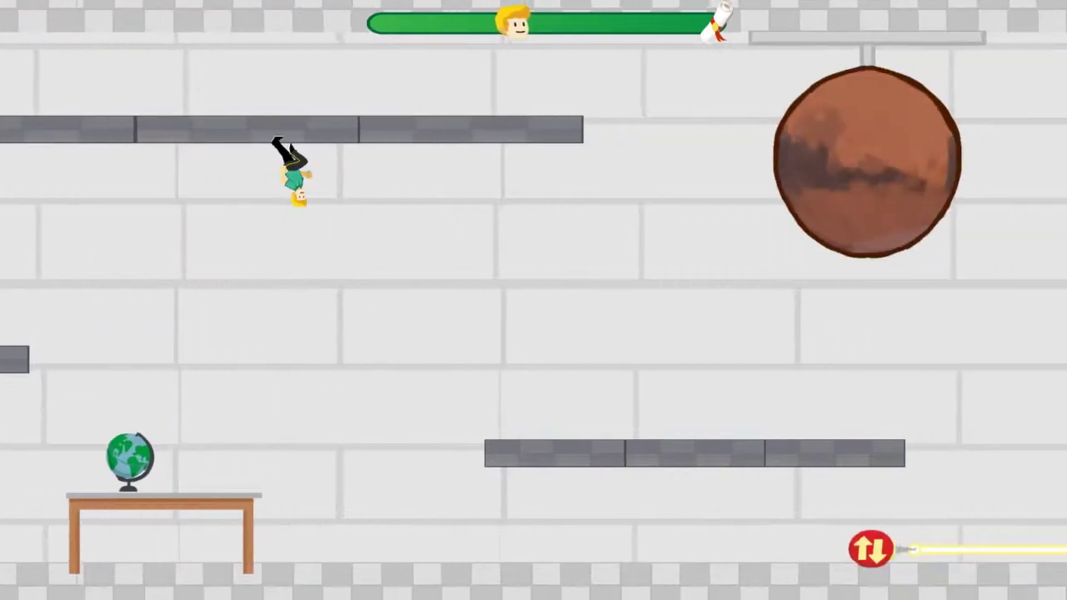
pyautogui.press('space')
# Step: Switch gravity around the hanging planet and across the stacked grey platforms
pyautogui.press('space')
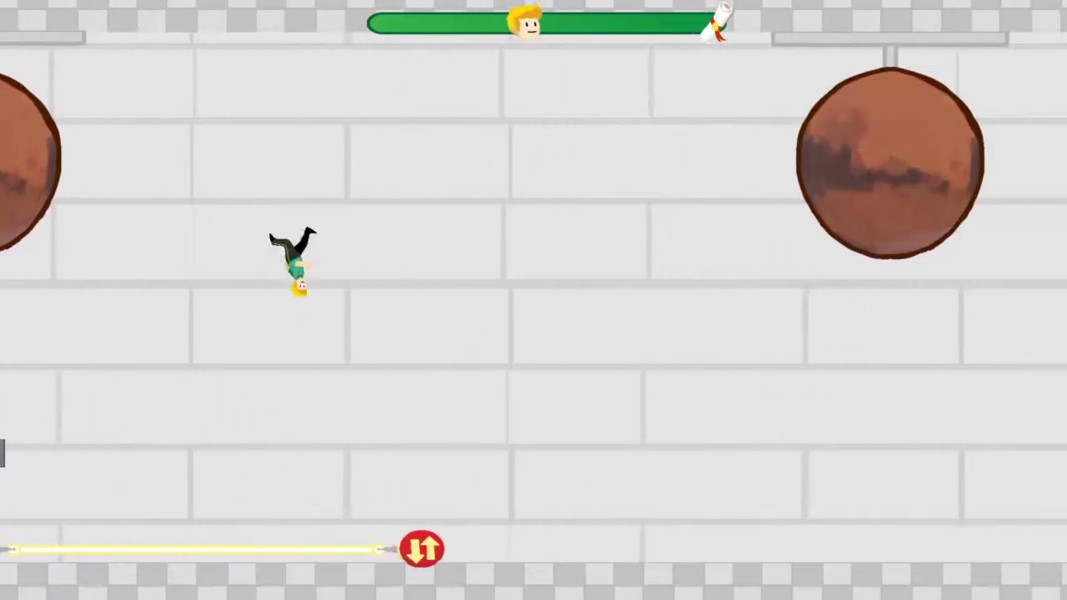
pyautogui.press('space')
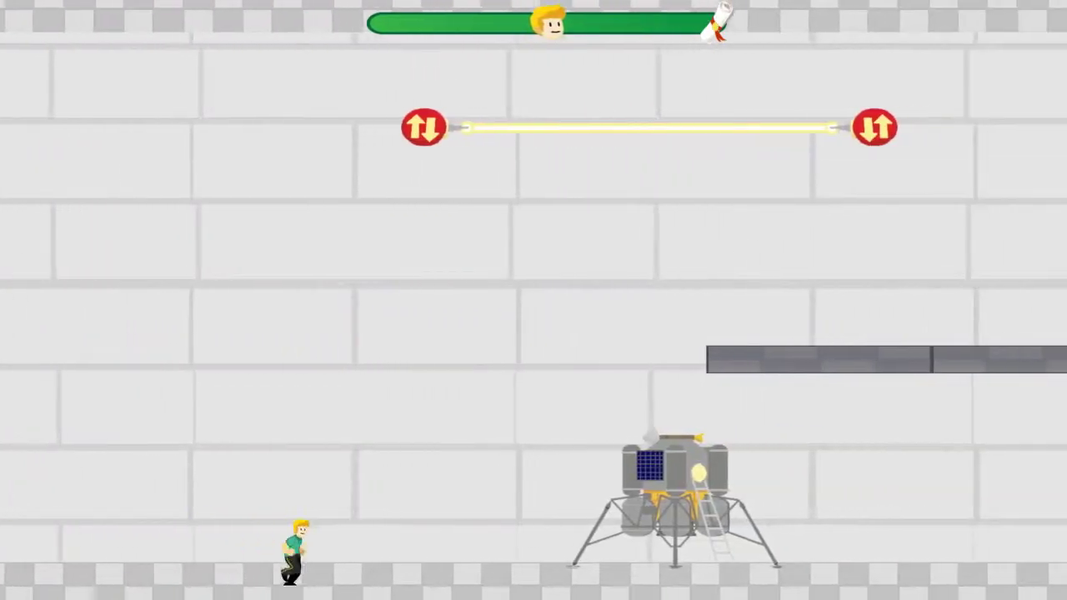
pyautogui.press('space')
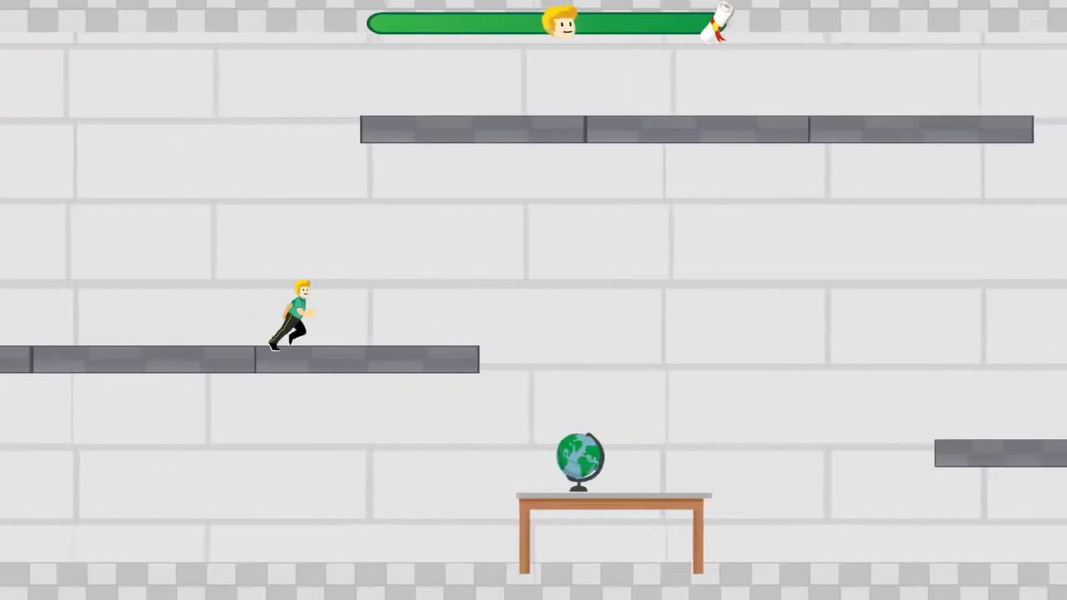
pyautogui.press('space')
pyautogui.press('space')
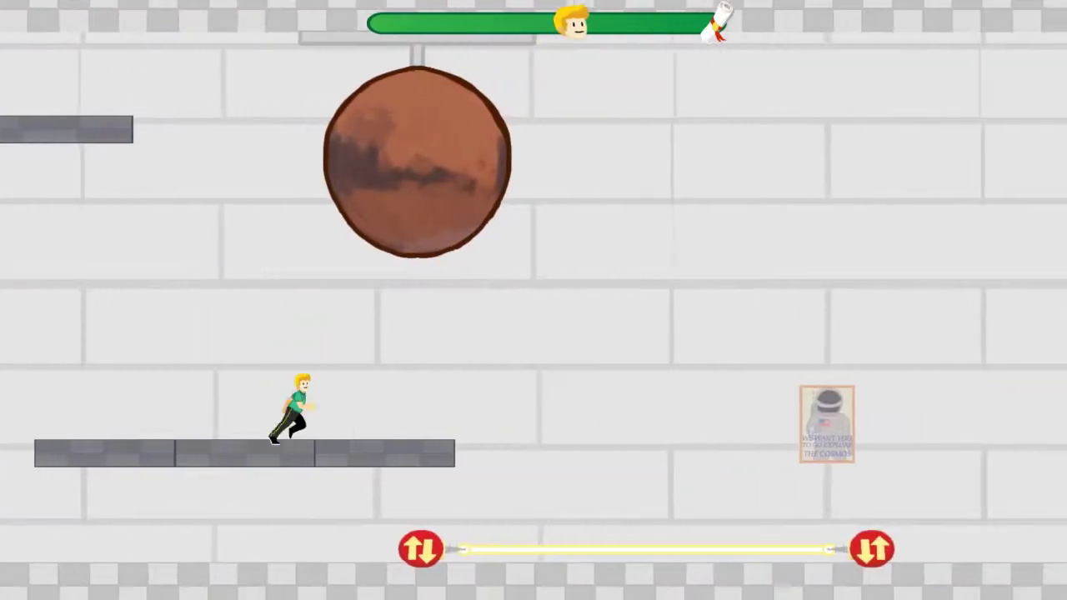
pyautogui.press('space')
pyautogui.press('space')
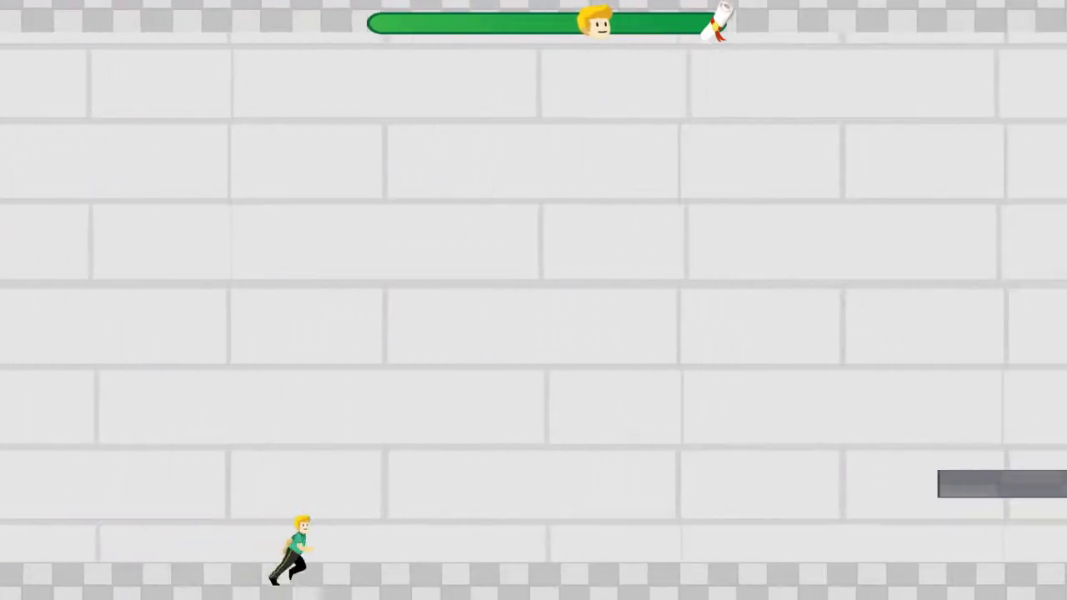
pyautogui.press('space')
pyautogui.press('space')
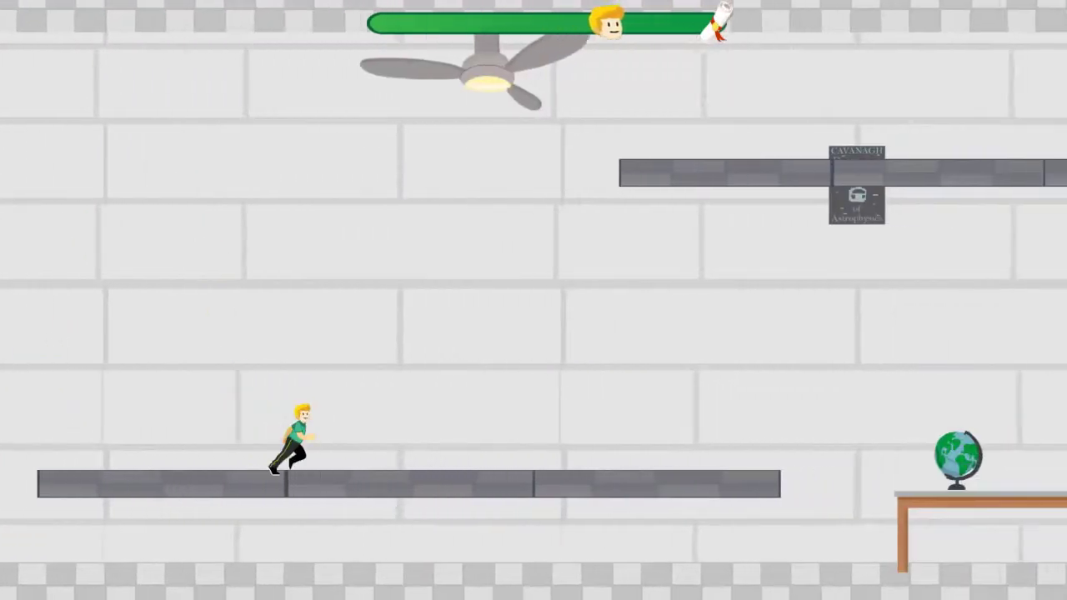
# Step: Dodge the vents and Mars, flipping across the final gaps until the level fades out
pyautogui.press('space')
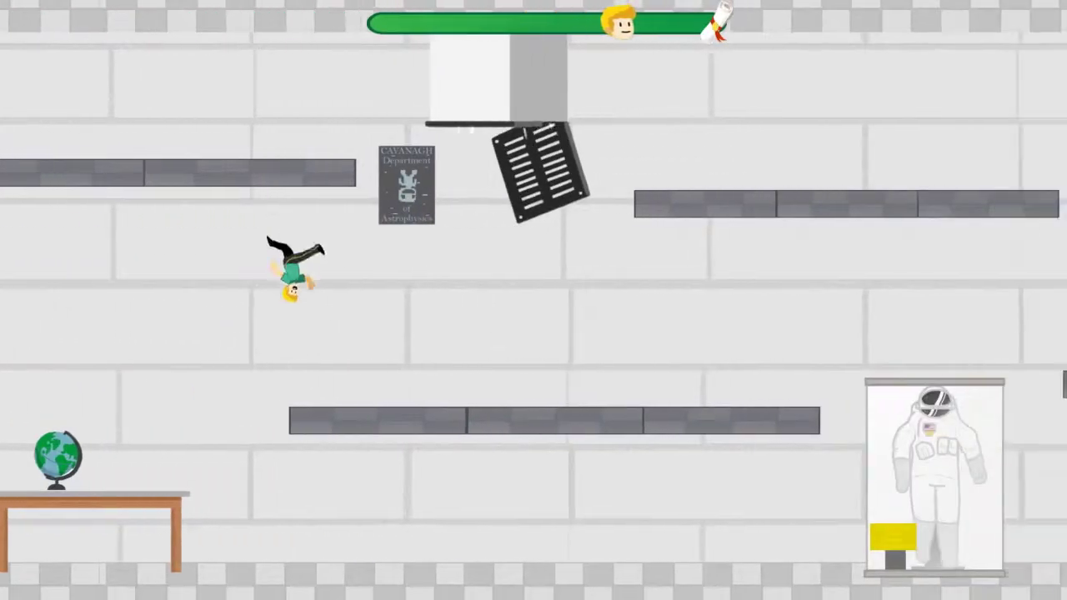
pyautogui.press('space')
pyautogui.press('space')
pyautogui.press('space')
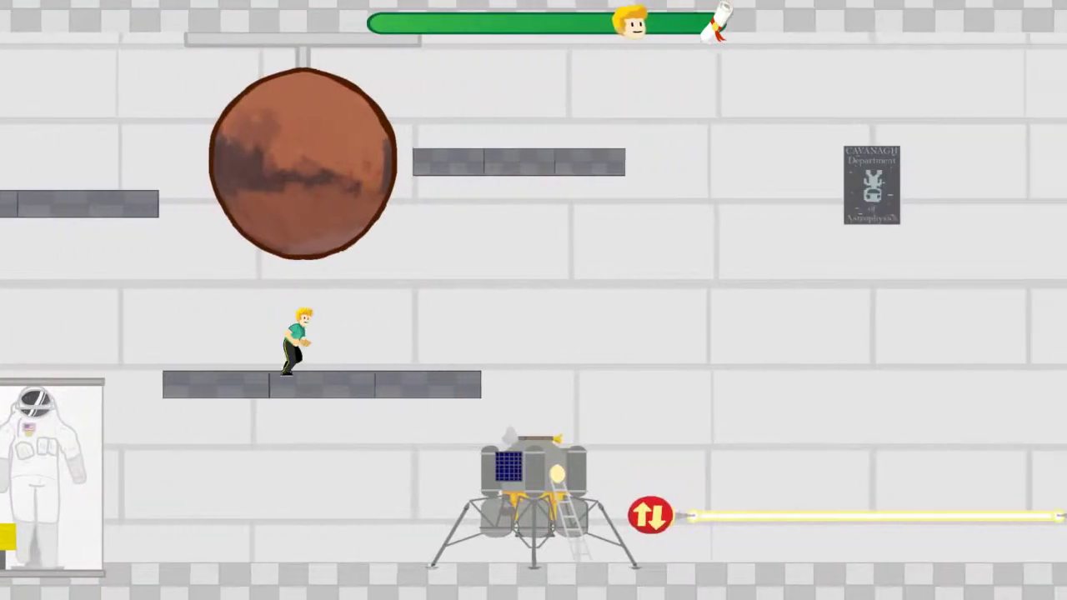
pyautogui.press('space')
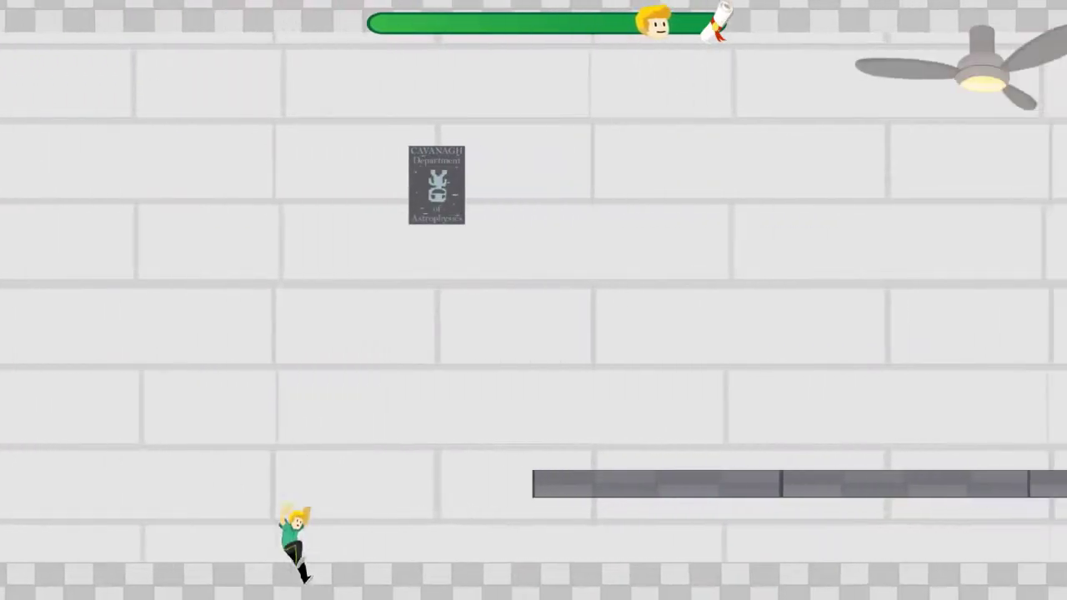
pyautogui.press('space')
pyautogui.press('space')
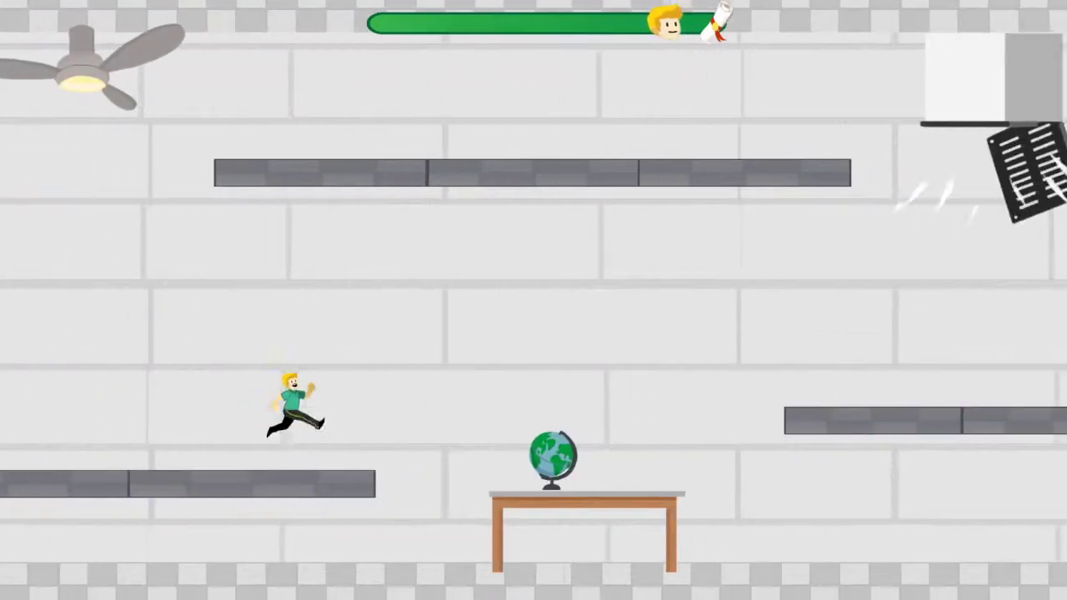
pyautogui.press('space')
pyautogui.press('space')
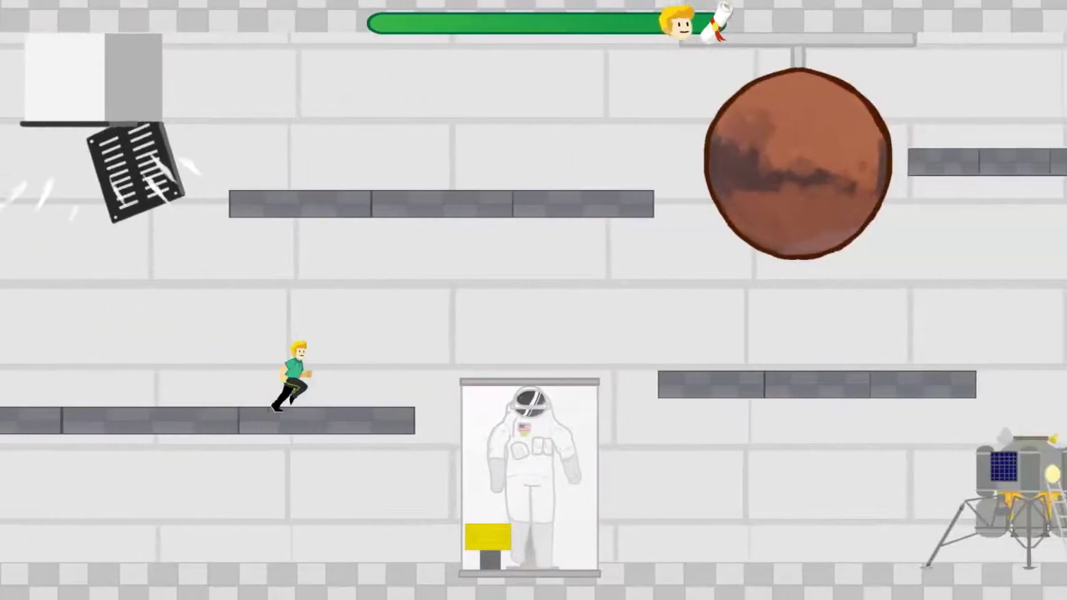
pyautogui.press('space')
pyautogui.press('space')
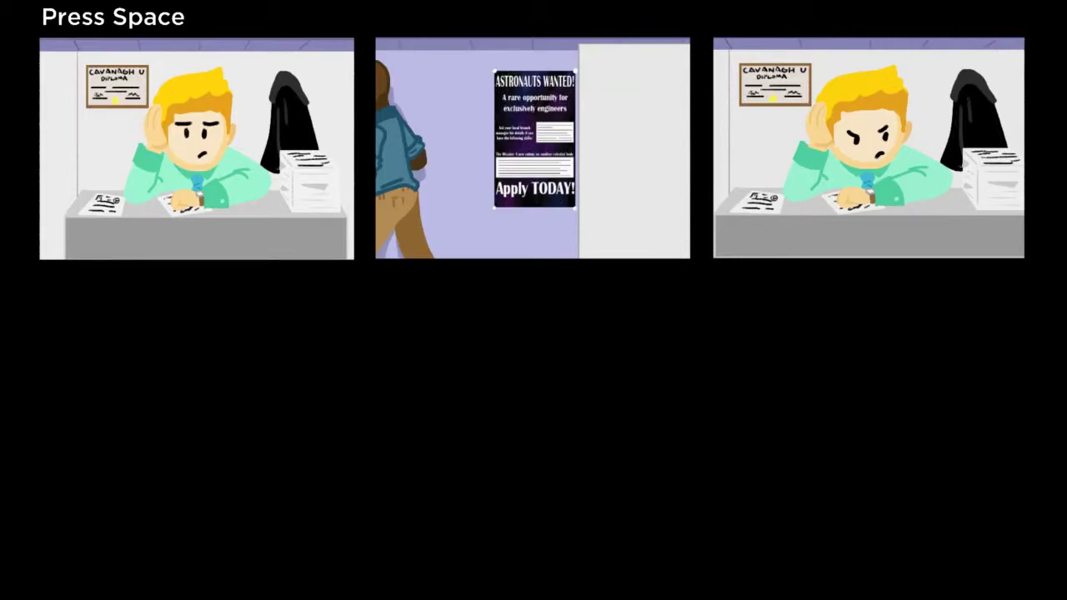
# Step: Reveal the home-life comic panels including the angry wife, then start the next stage
pyautogui.press('space')
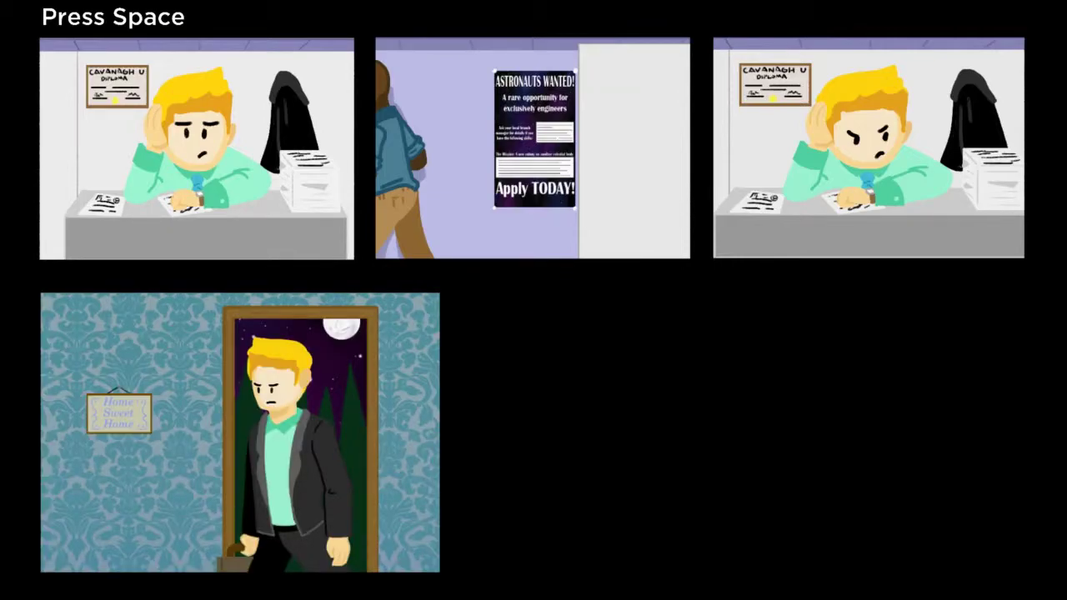
pyautogui.press('space')
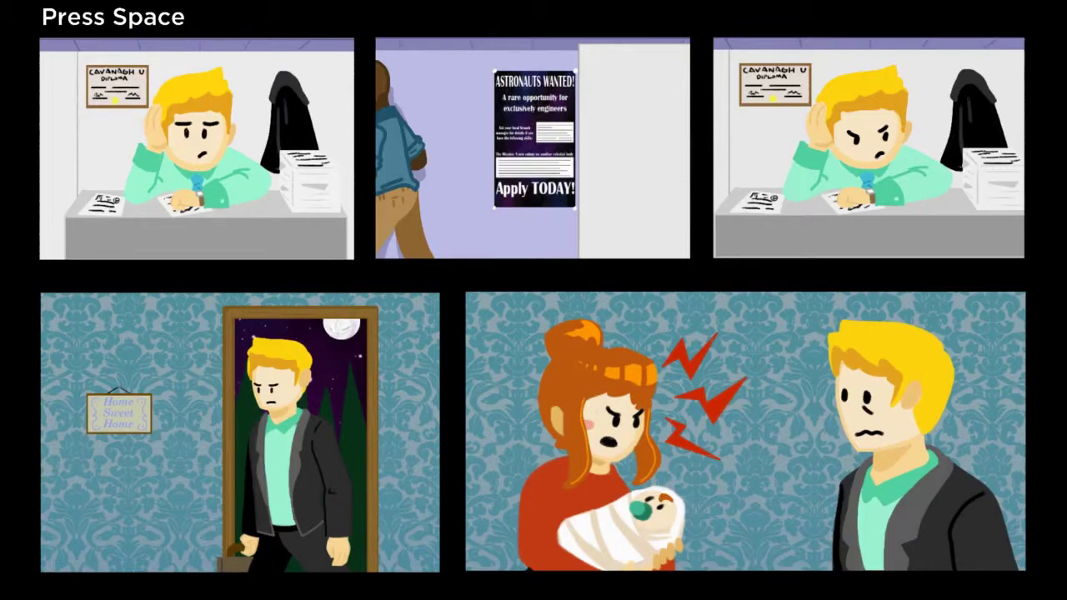
pyautogui.press('space')
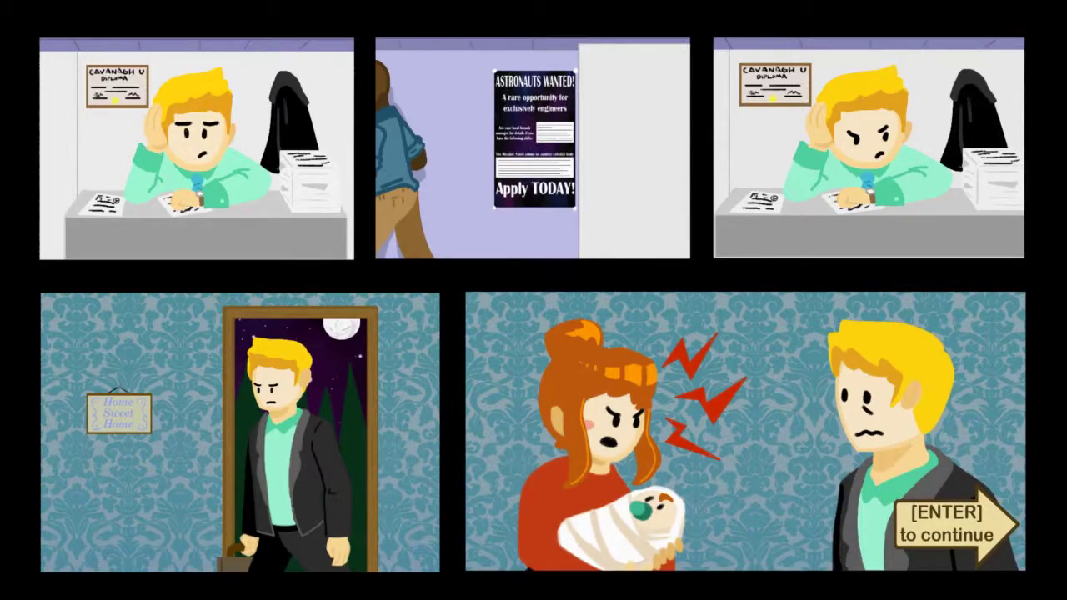
pyautogui.press('Return')
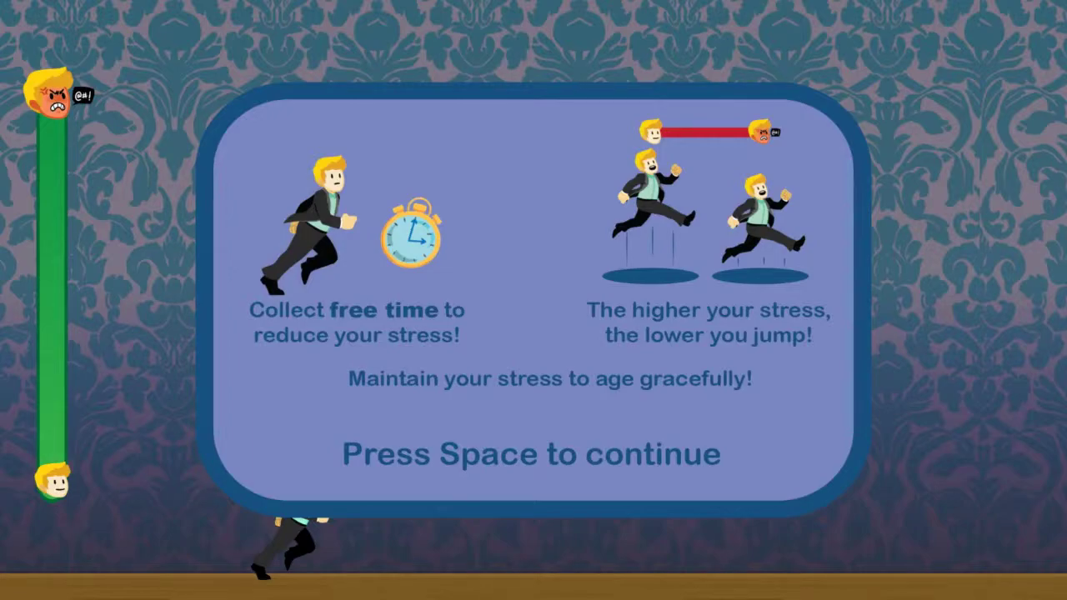
# Step: Close the stress tutorial and jump the shelf, table, chair and the woman with the baby
pyautogui.press('space')
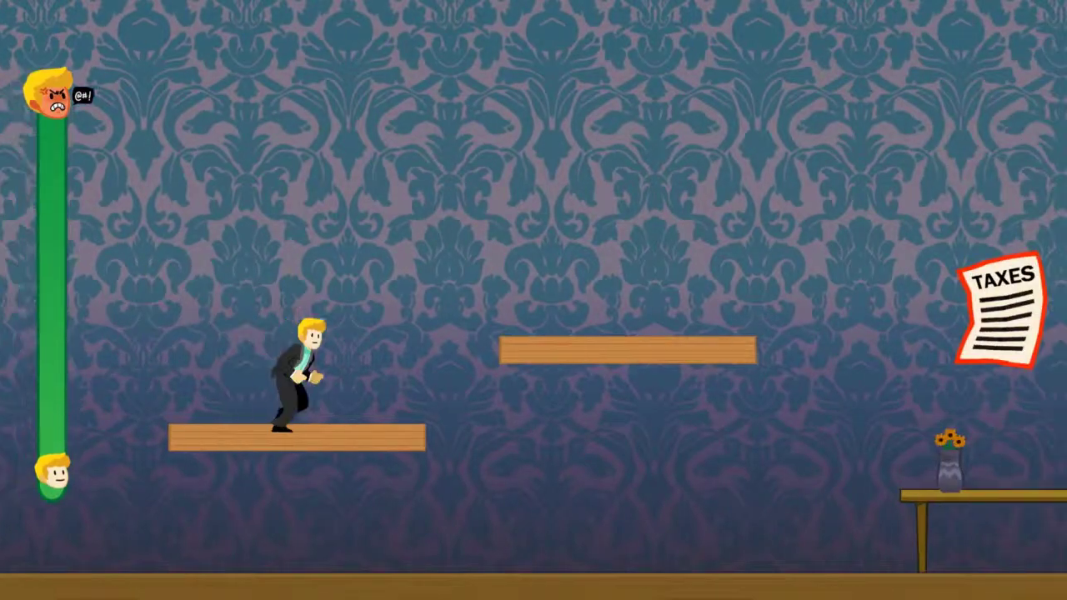
pyautogui.press('space')
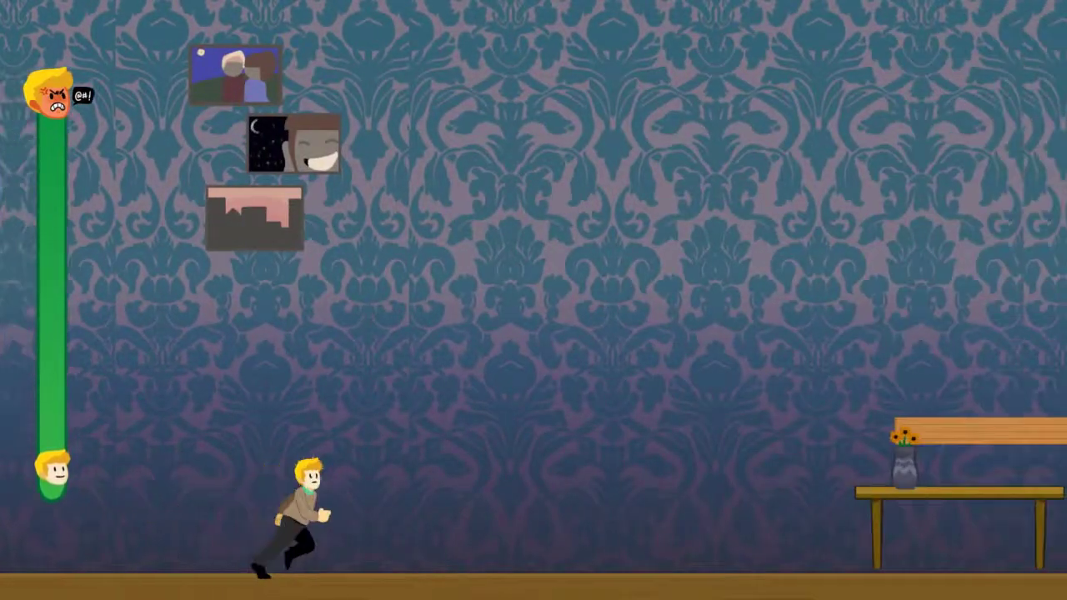
pyautogui.press('space')
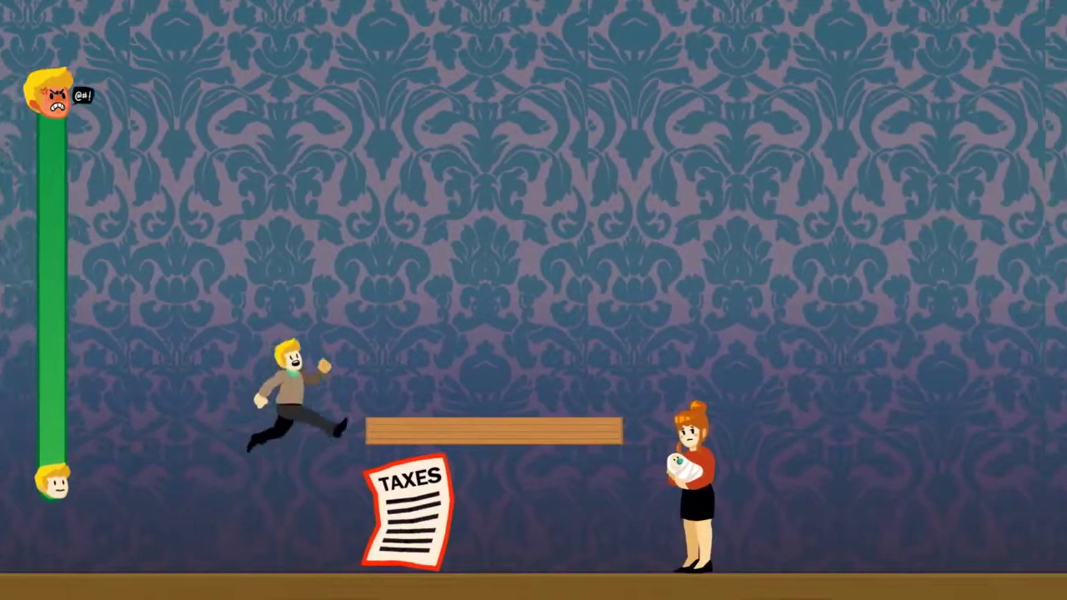
pyautogui.press('space')
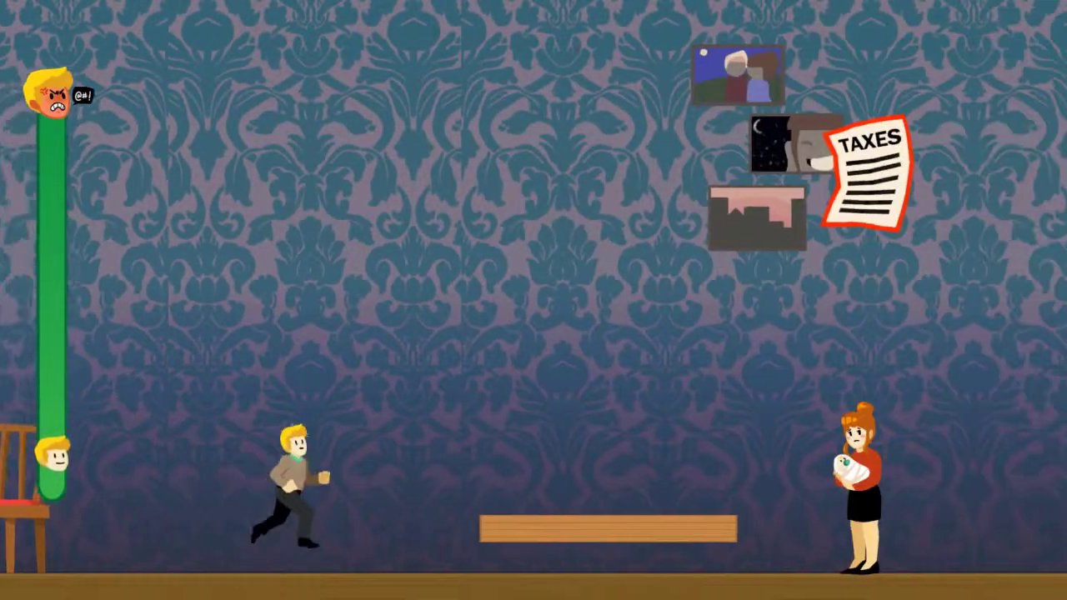
pyautogui.press('space')
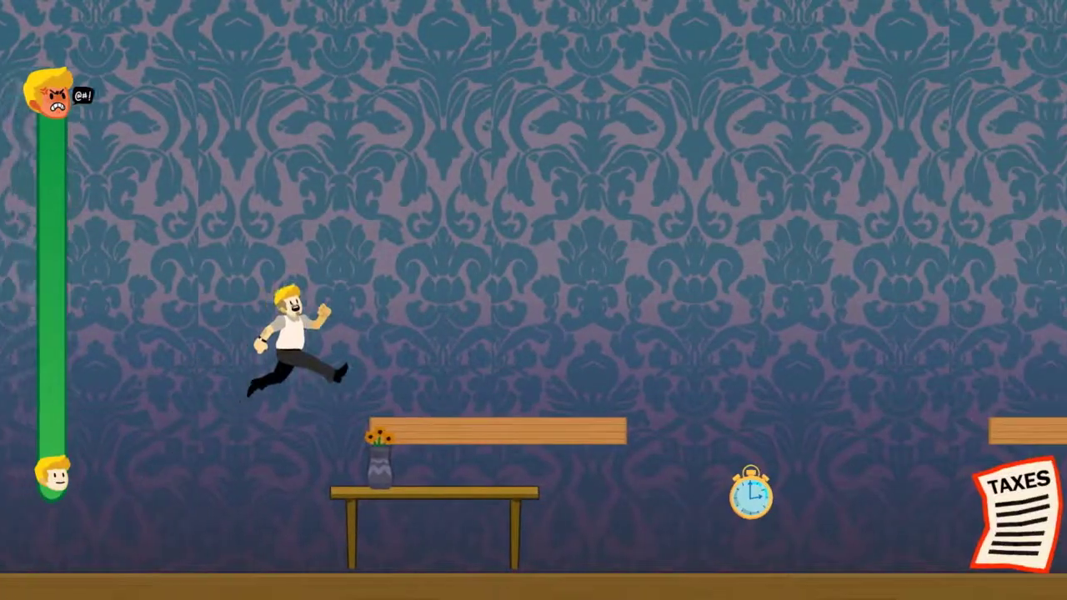
pyautogui.press('space')
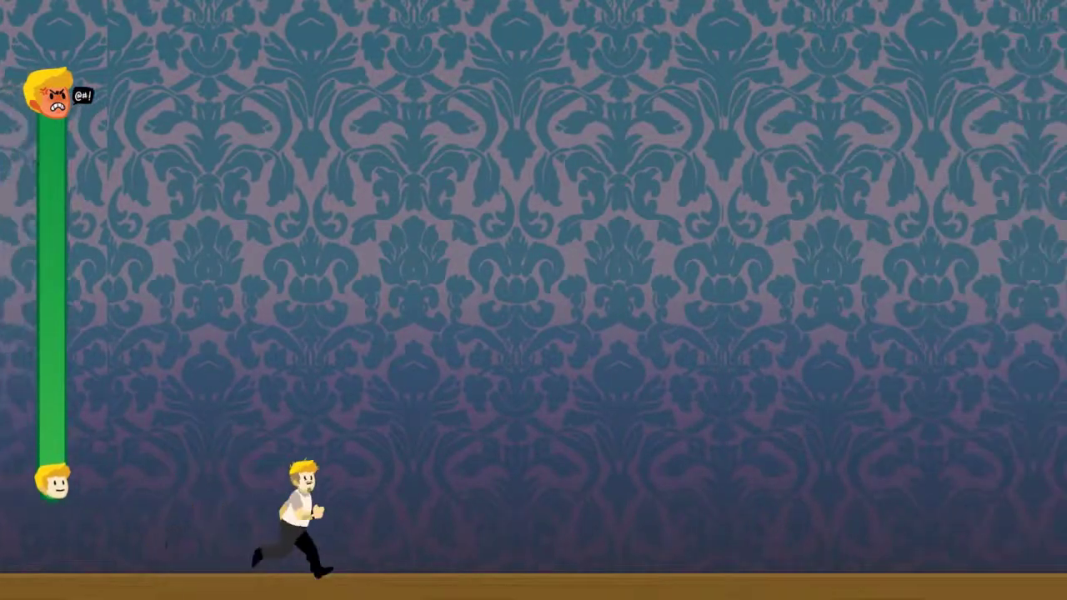
# Step: Jump the table, the TAXES paper and high over the woman with the baby
pyautogui.press('space')
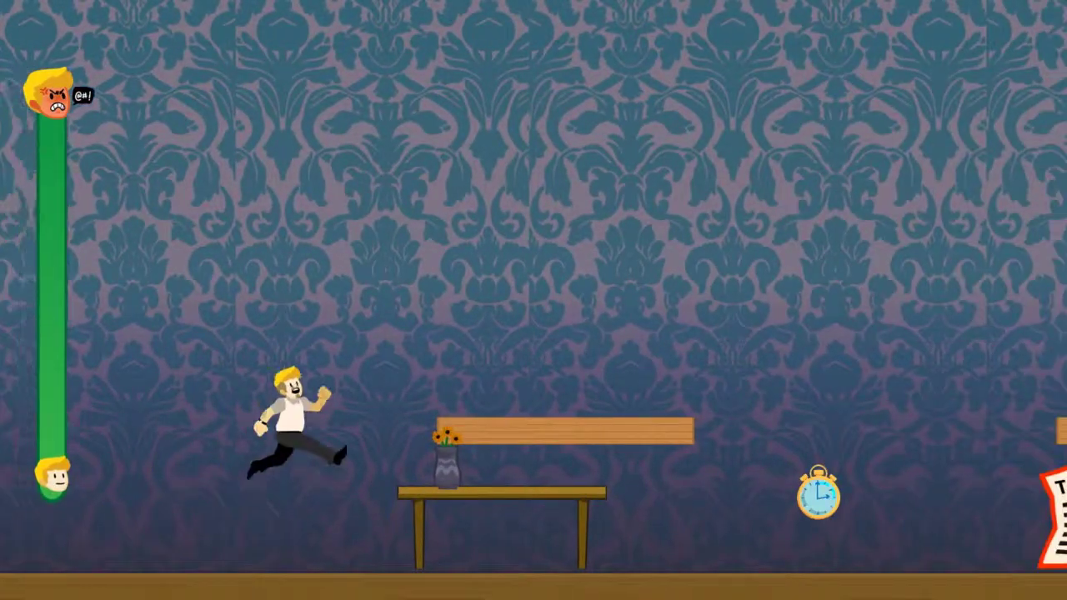
pyautogui.press('space')
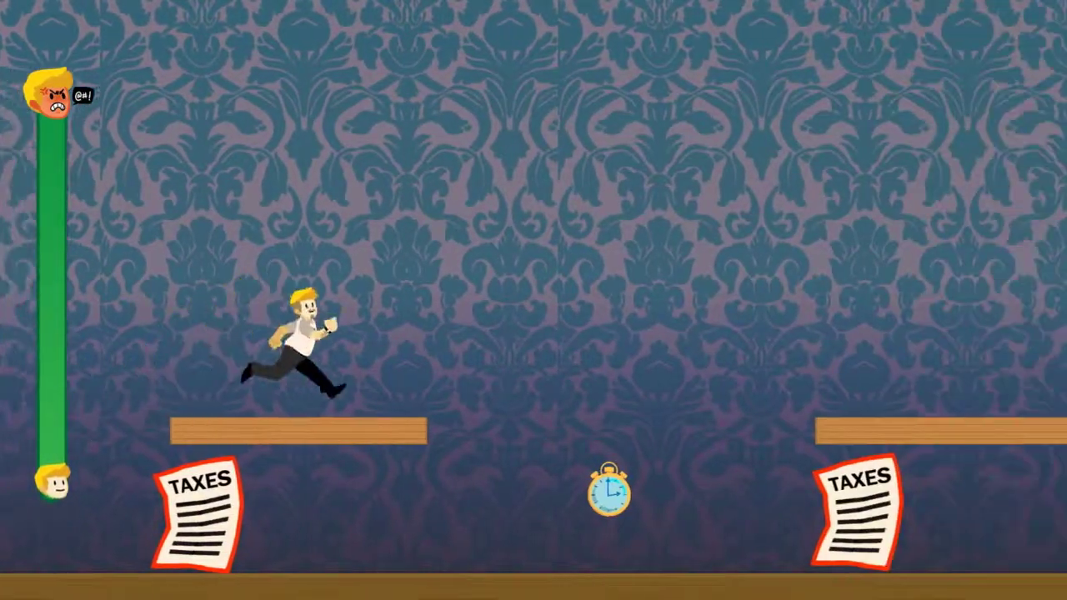
pyautogui.press('space')
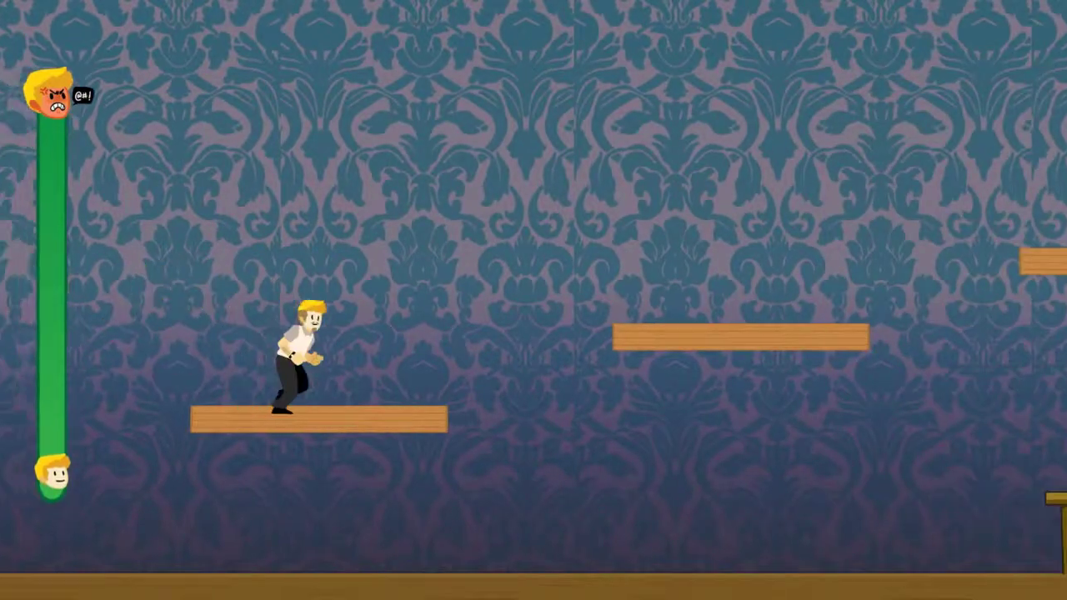
pyautogui.press('space')
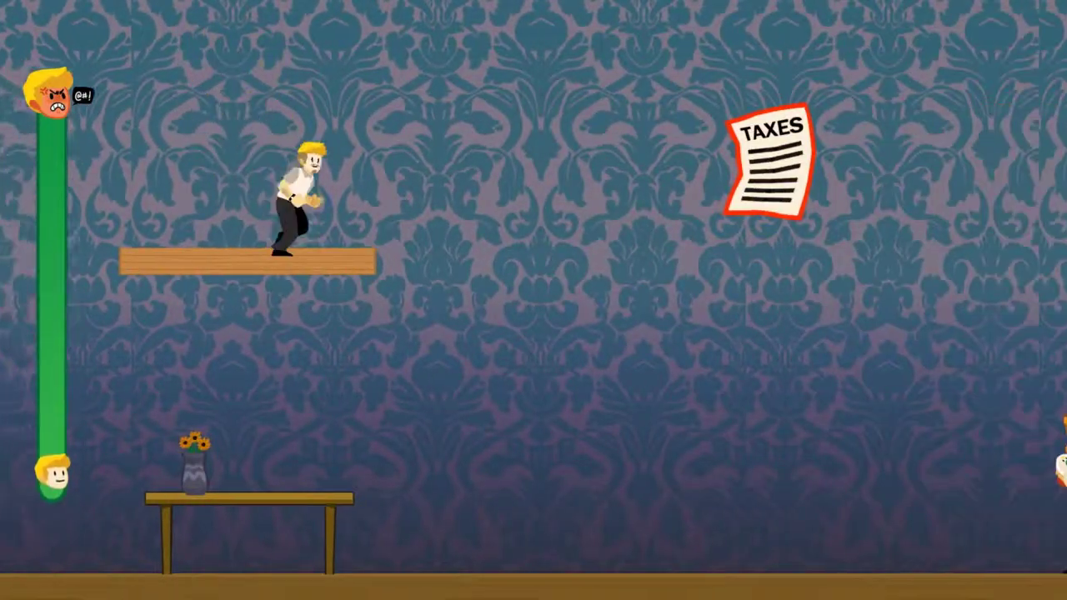
# Step: Keep leaping over the approaching woman and onto the platforms until the run ends
pyautogui.press('space')
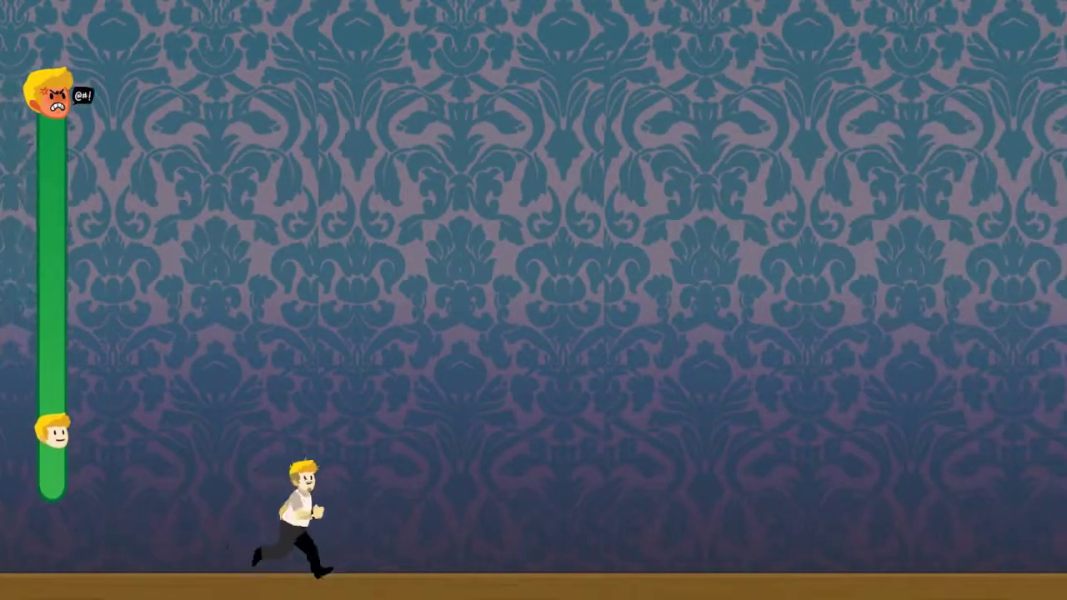
pyautogui.press('space')
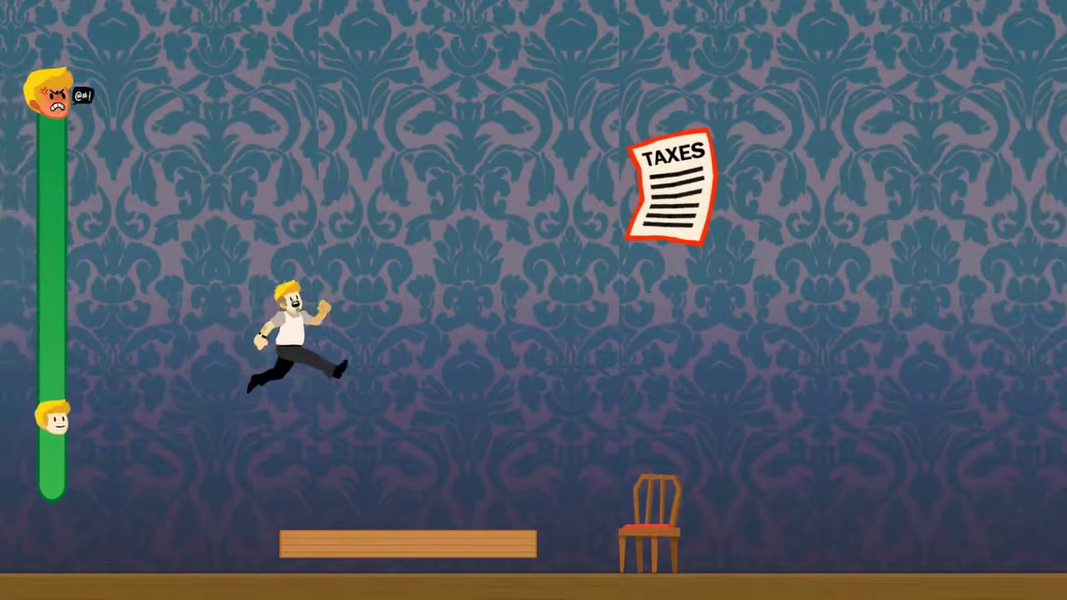
pyautogui.press('space')
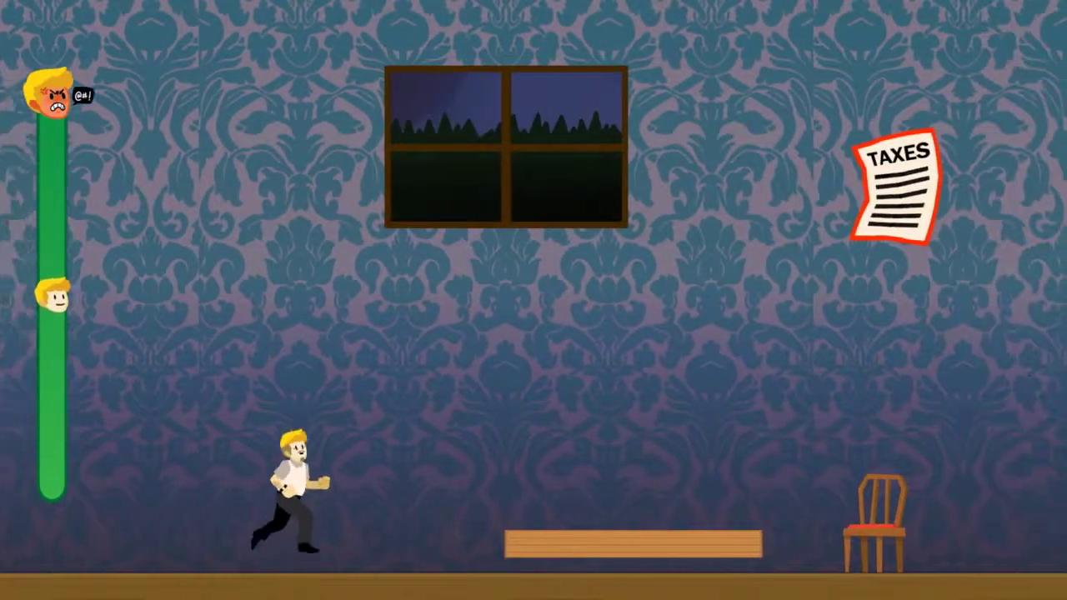
pyautogui.press('space')
pyautogui.press('space')
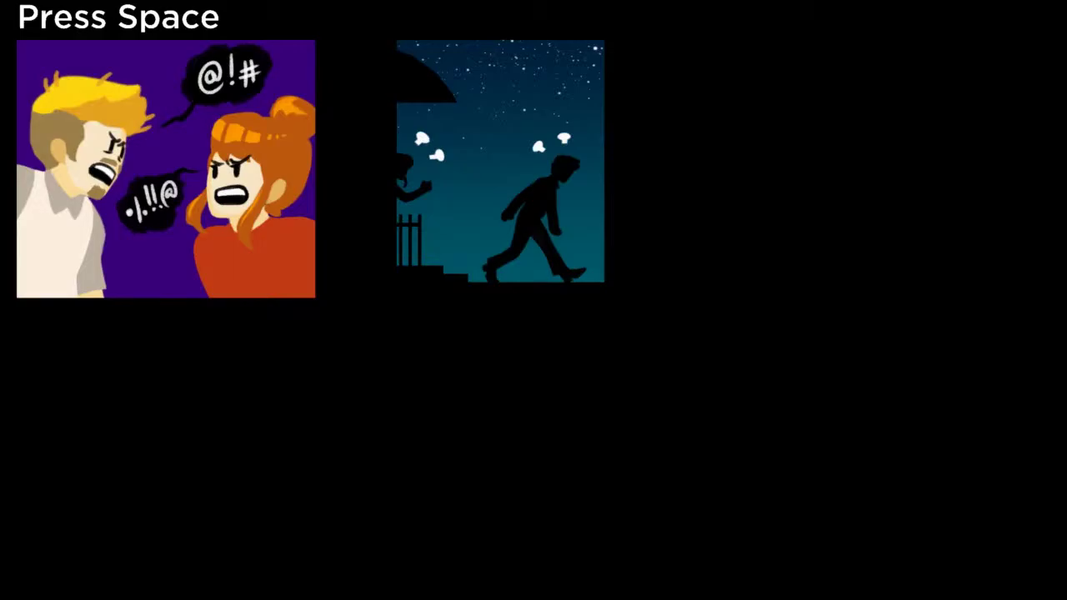
pyautogui.press('space')
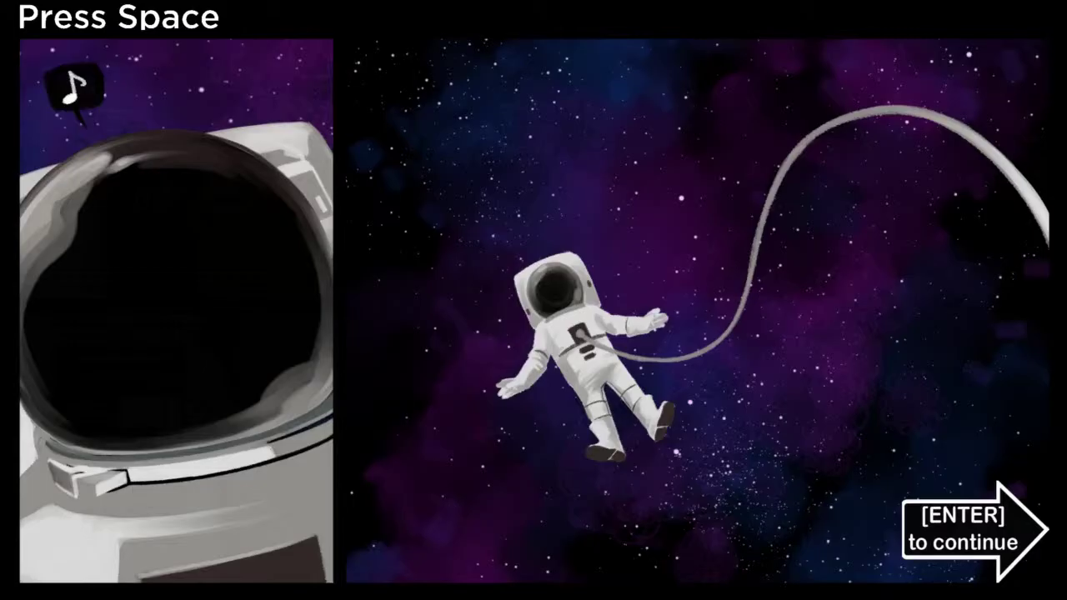
# Step: Advance the argument comic, start the heartbeat-line level, and clear its first spike
pyautogui.press('Return')
pyautogui.press('space')
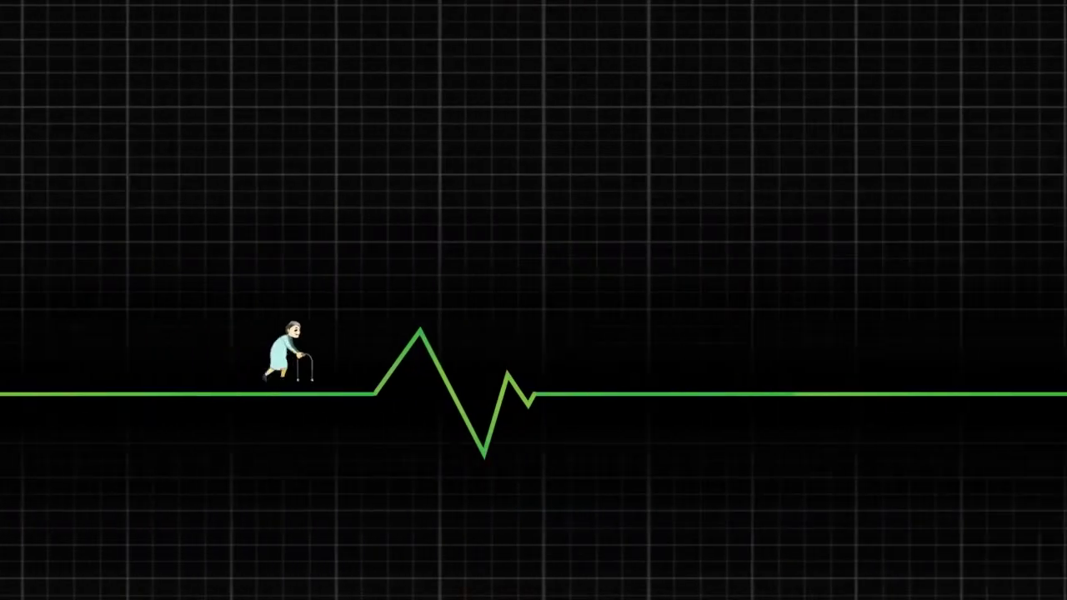
# Step: Jump the elderly runner over five successive heartbeat spikes along the ECG line
pyautogui.press('space')
pyautogui.press('space')
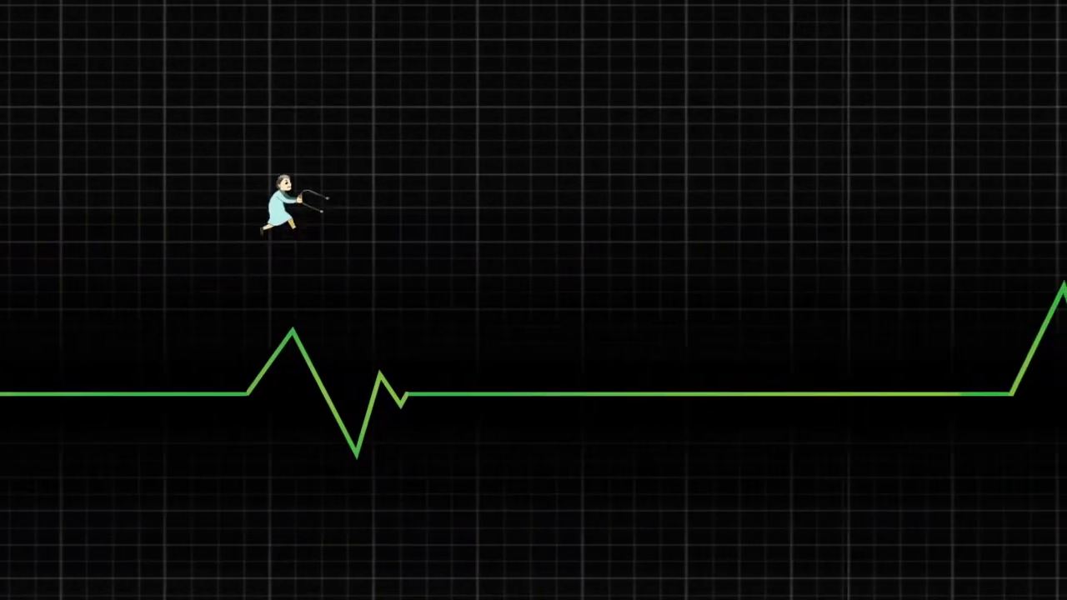
pyautogui.press('space')
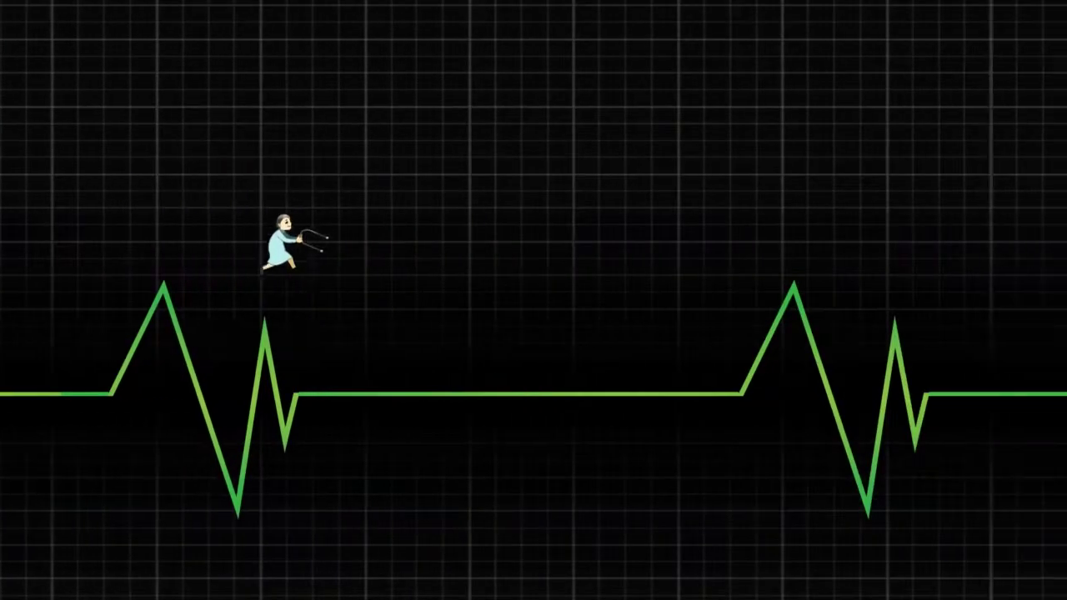
pyautogui.press('space')
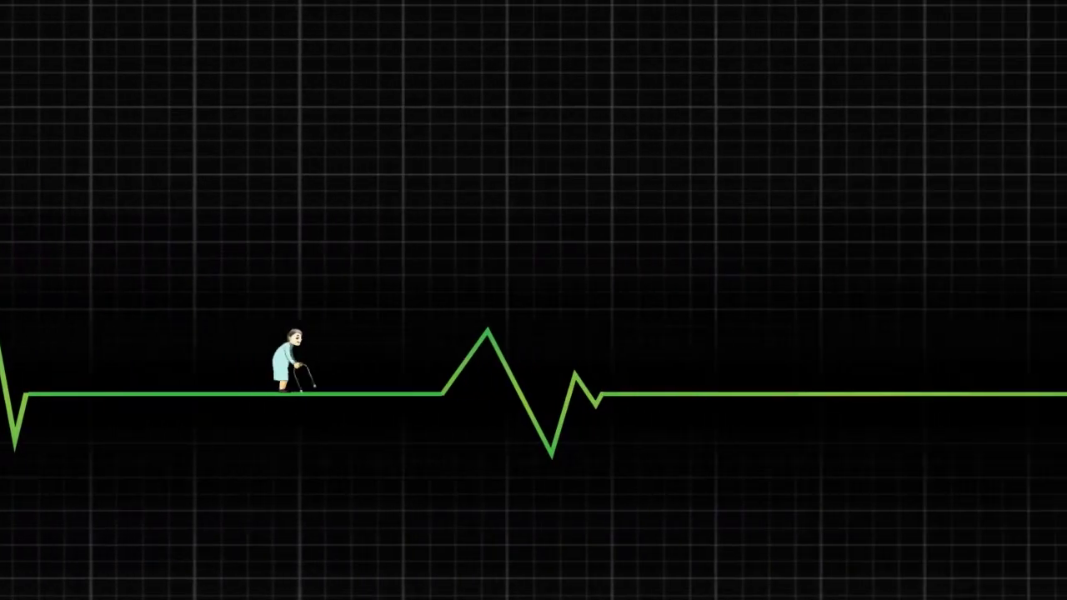
pyautogui.press('space')
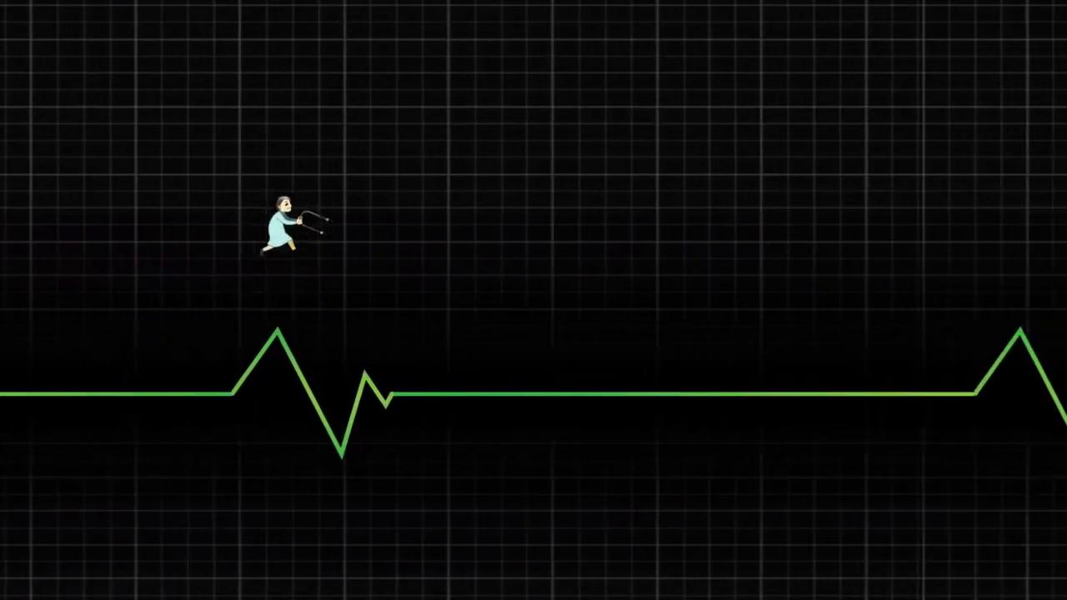
pyautogui.press('space')
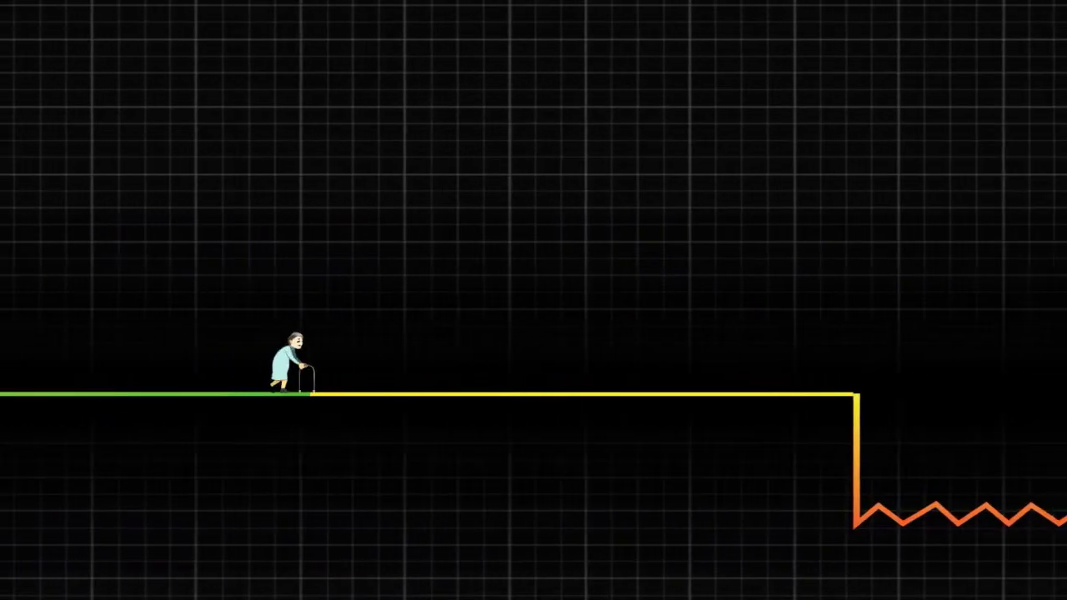
# Step: Jump the spike and two orange zigzag pits to finish the heartbeat level
pyautogui.press('space')
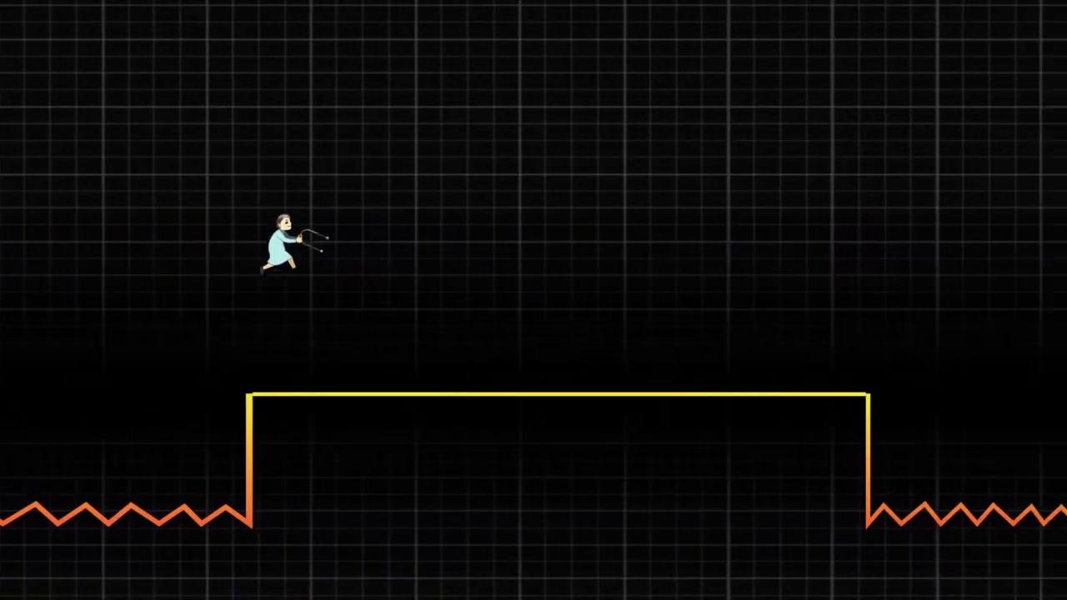
pyautogui.press('space')
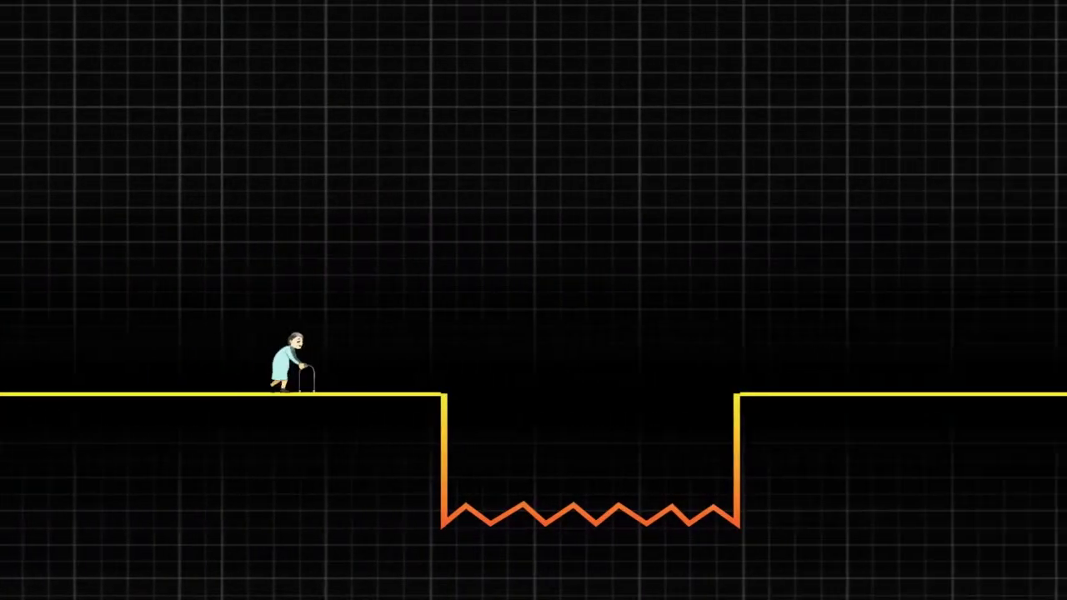
pyautogui.press('space')
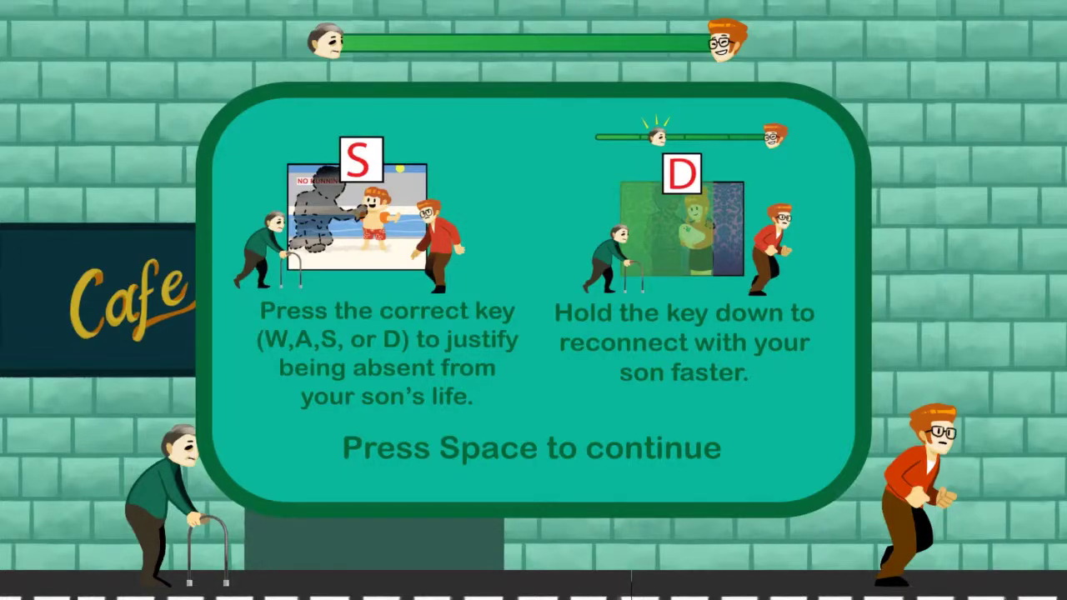
# Step: Dismiss the street-level tutorial and answer the first memory prompt with W
pyautogui.press('space')
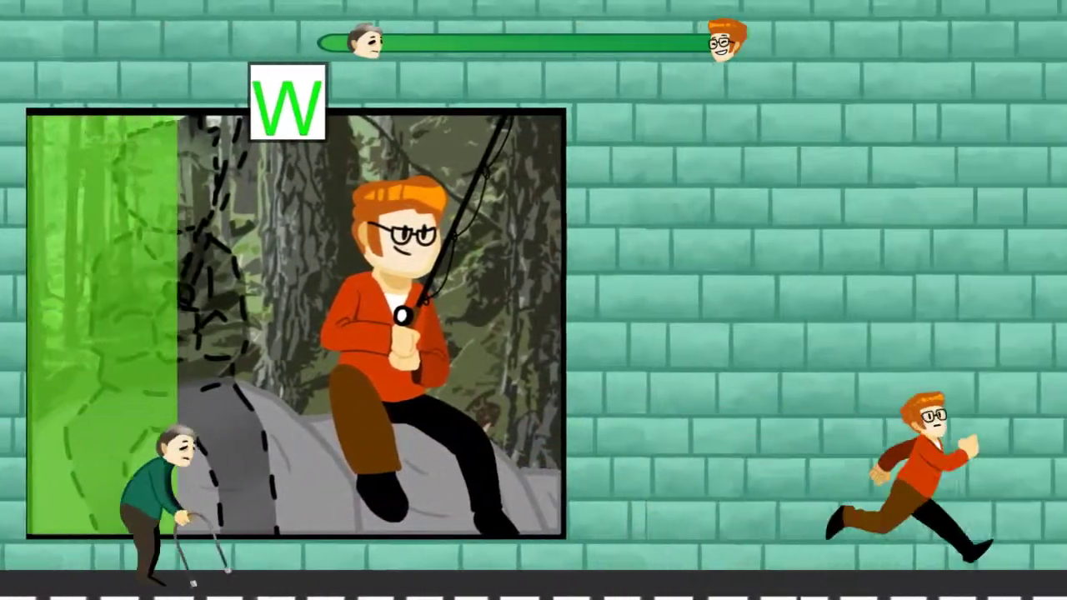
pyautogui.press('w')
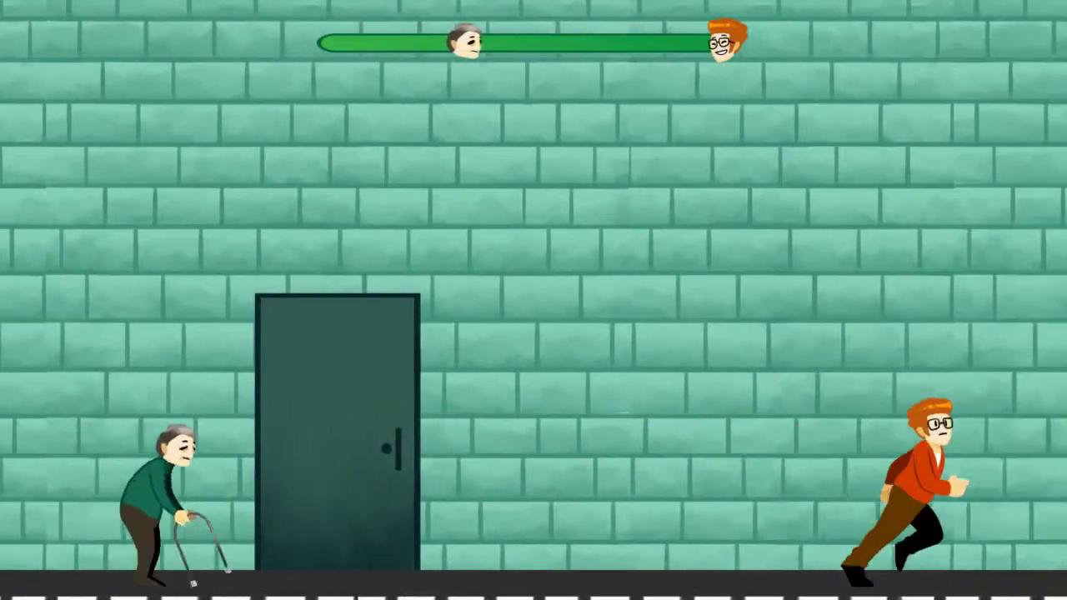
# Step: Answer the next memory panel's W prompt to move the father toward his son
pyautogui.press('w')
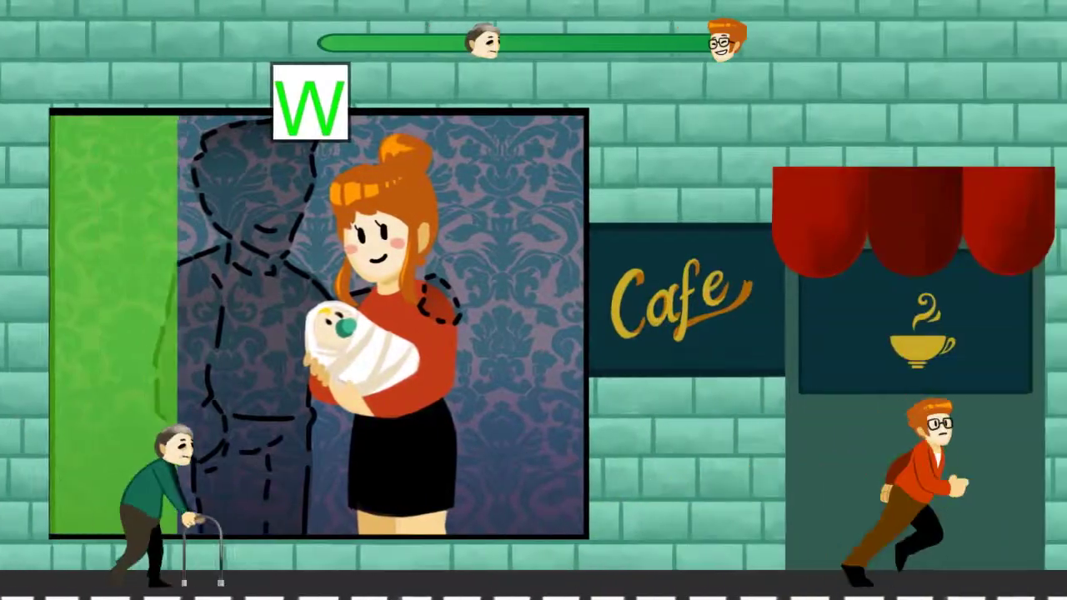